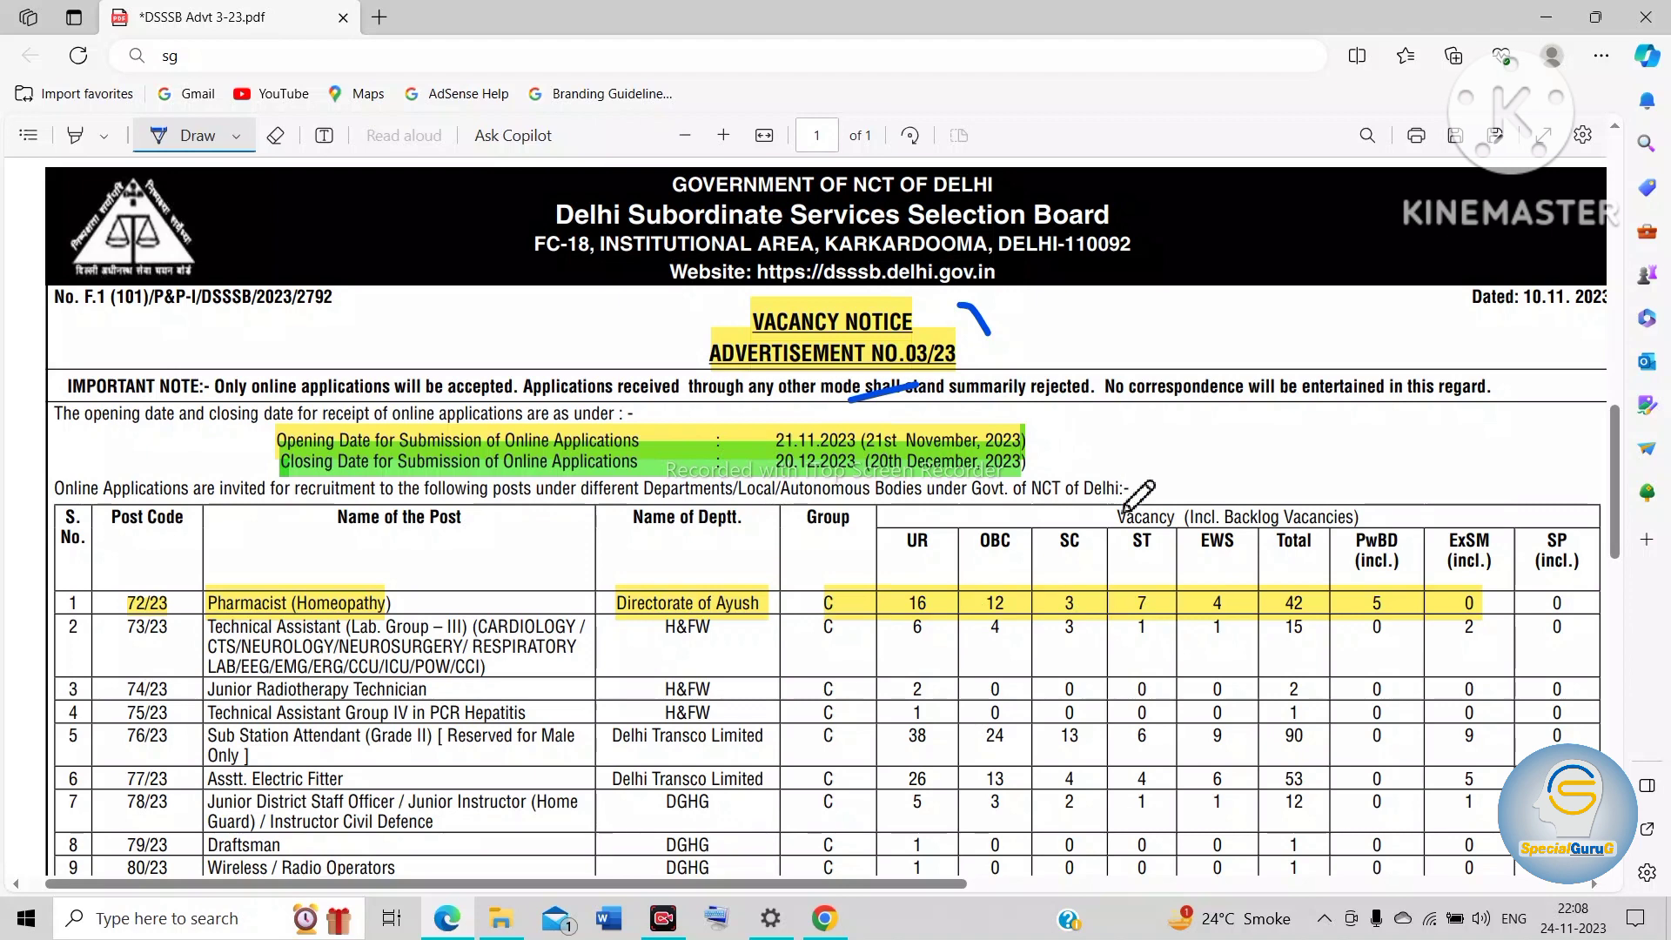
Step: Underline the closing date and the Special Education Teacher post 91/23 in the vacancy notice with the Draw pen
left_click_drag(1035, 456, 1212, 448)
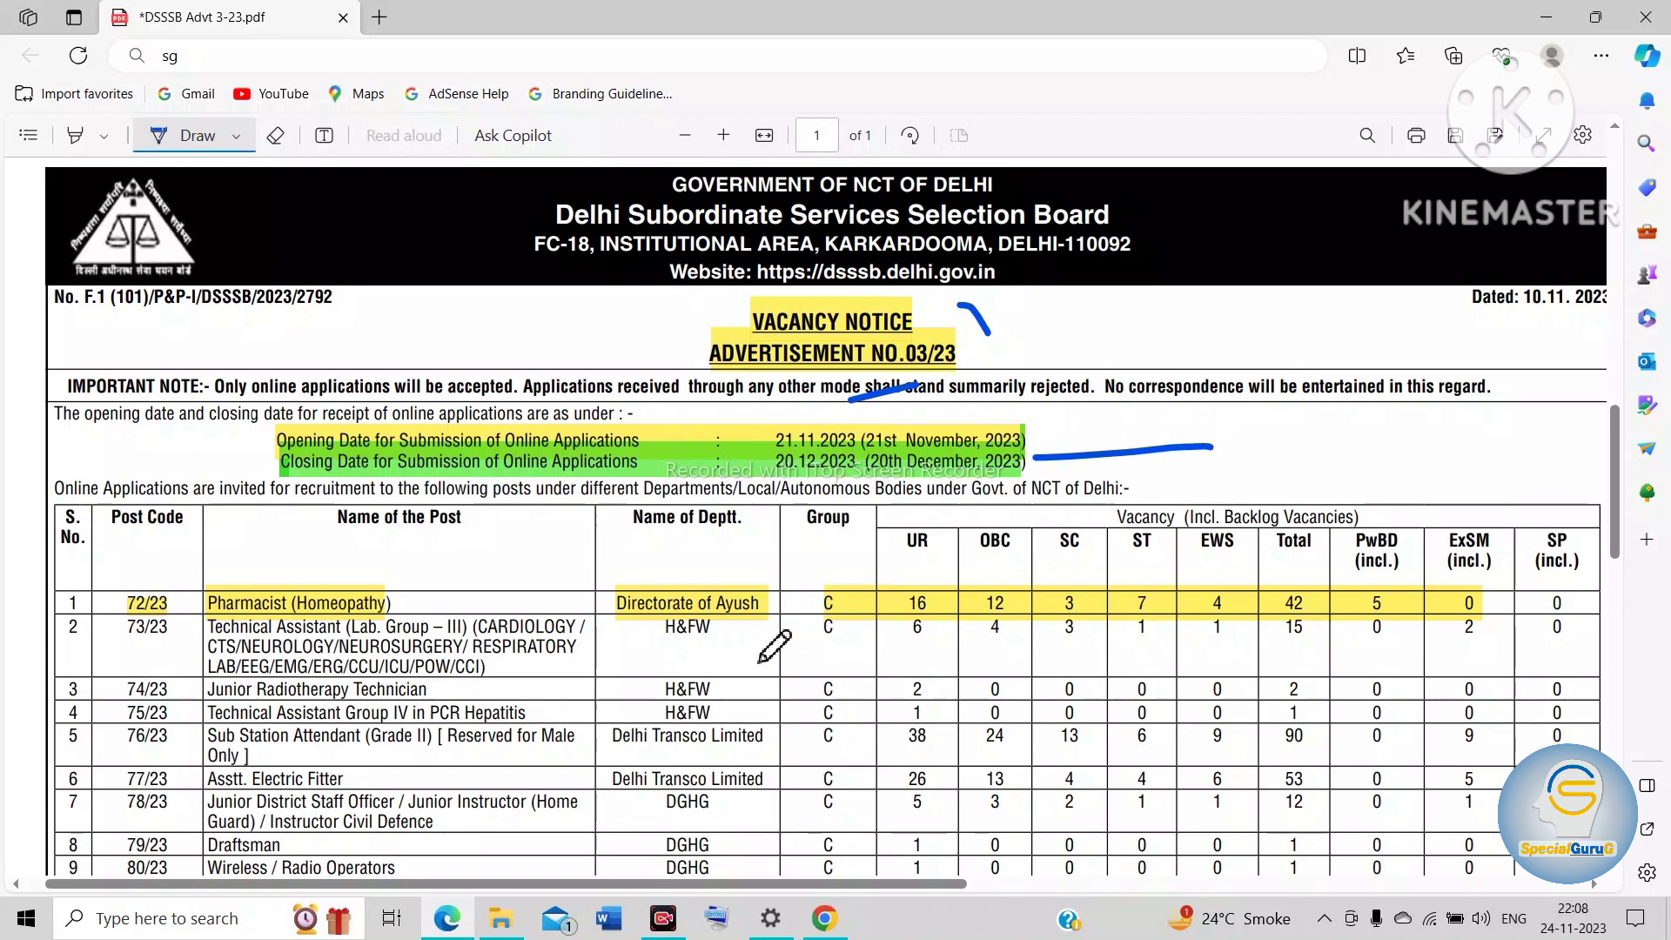
scroll(773, 646, "down", 7)
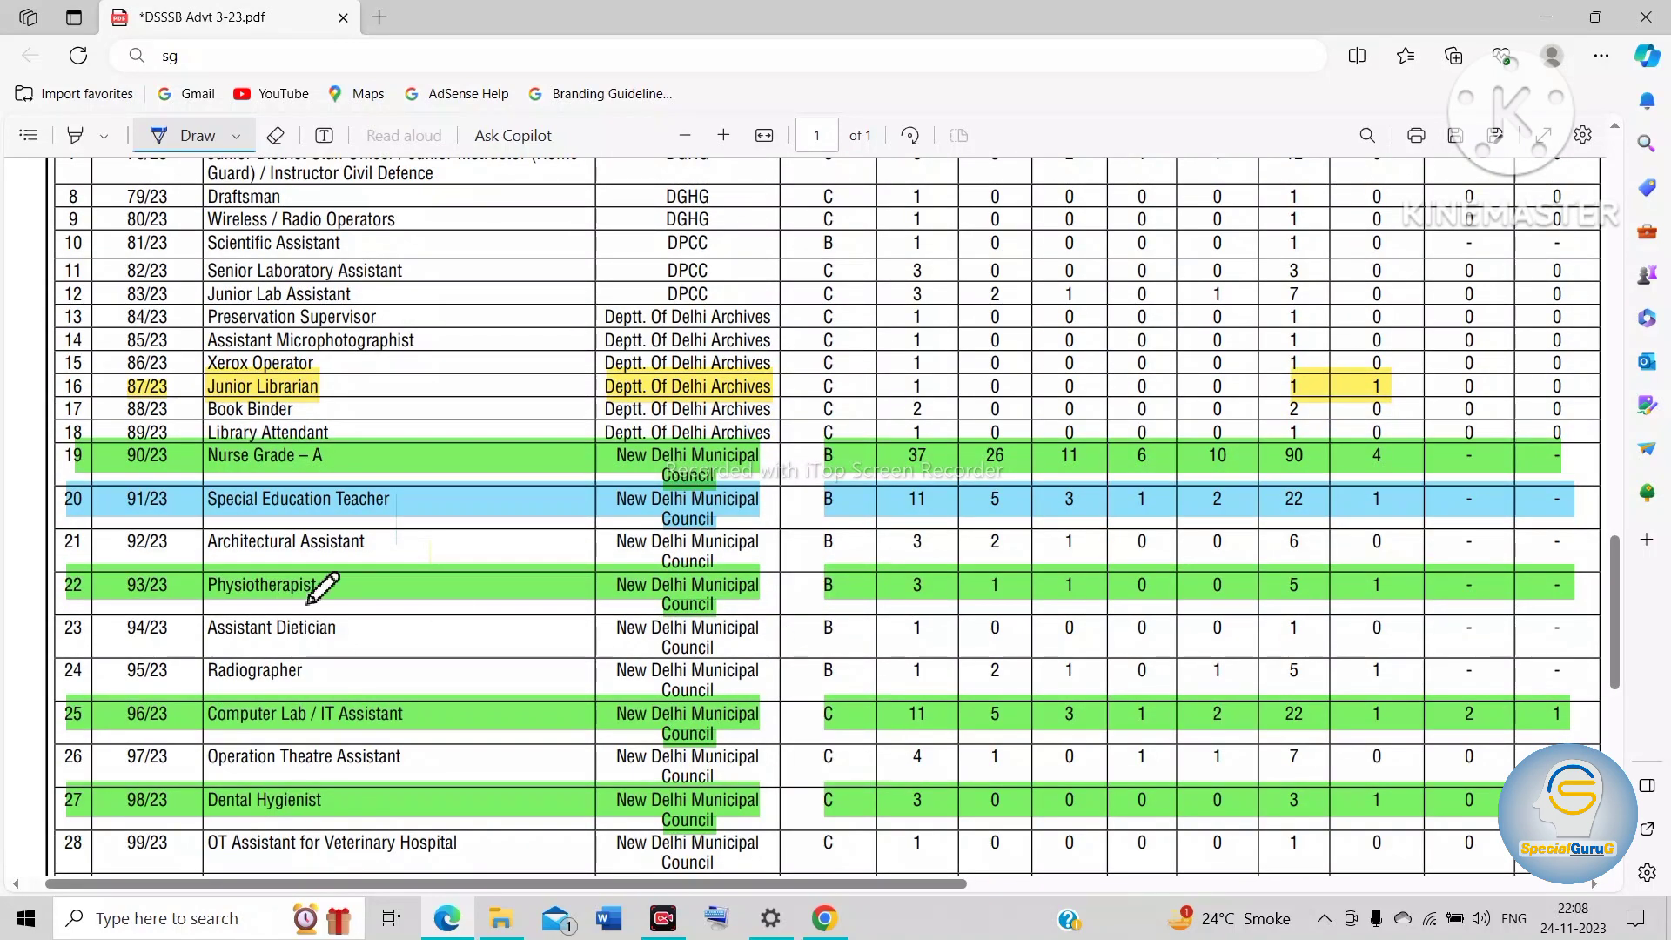
left_click_drag(116, 519, 442, 523)
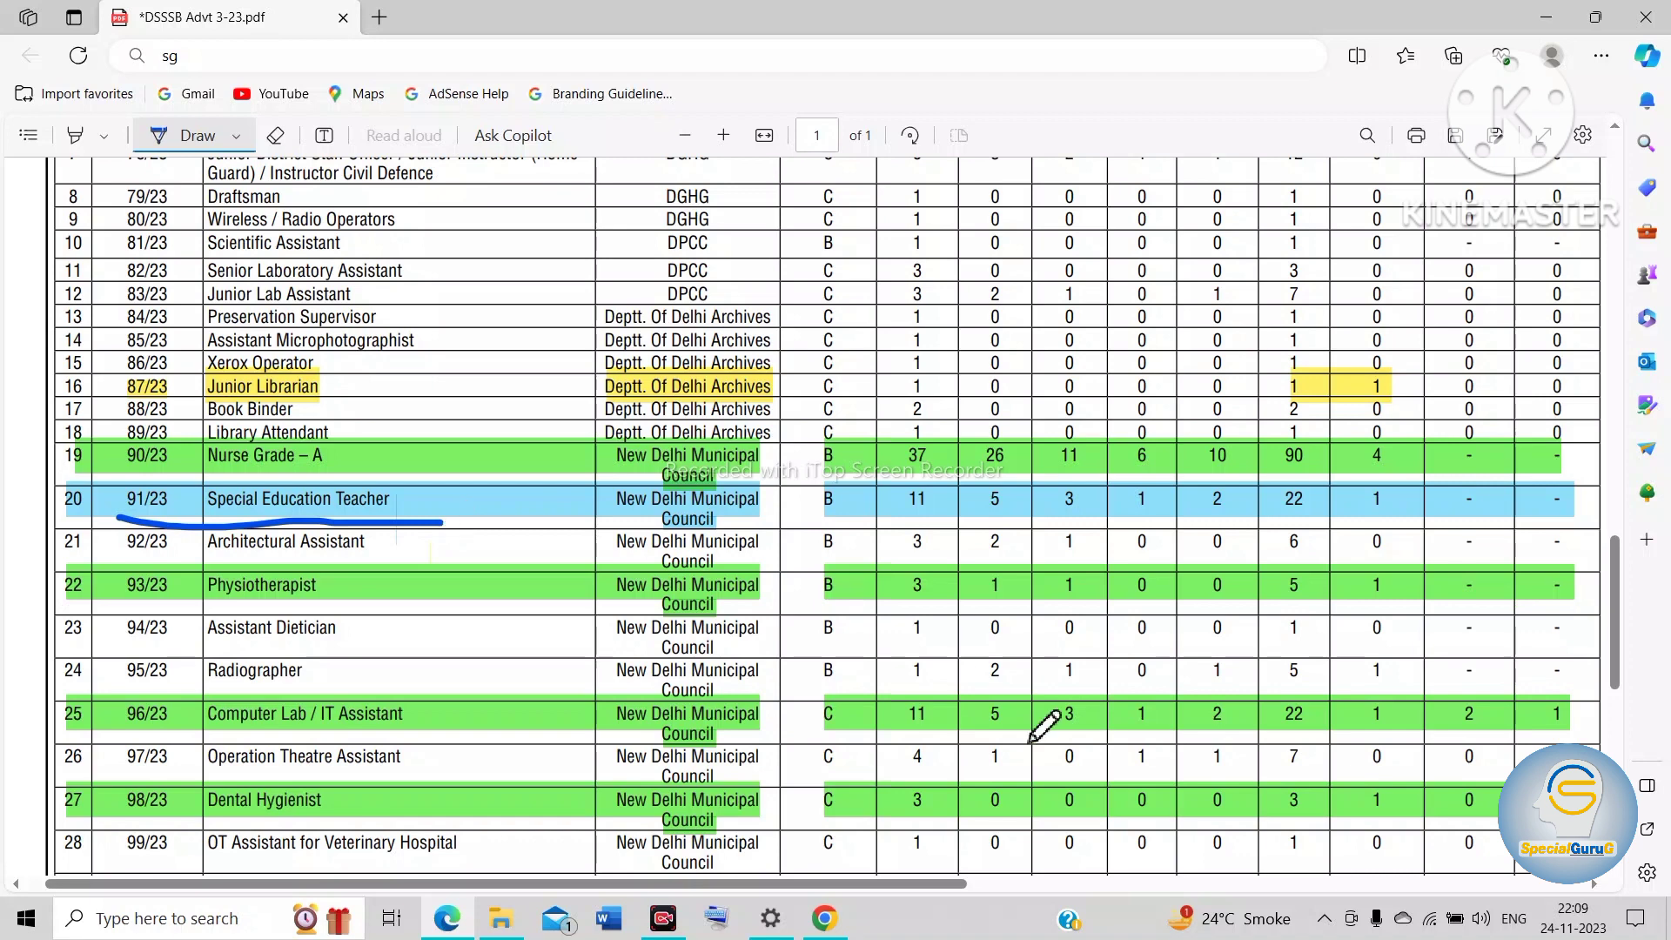
Step: Switch to the DSSSB online portal in Chrome and open the application for Special Education Teacher, post code 91/23
key("alt+Tab")
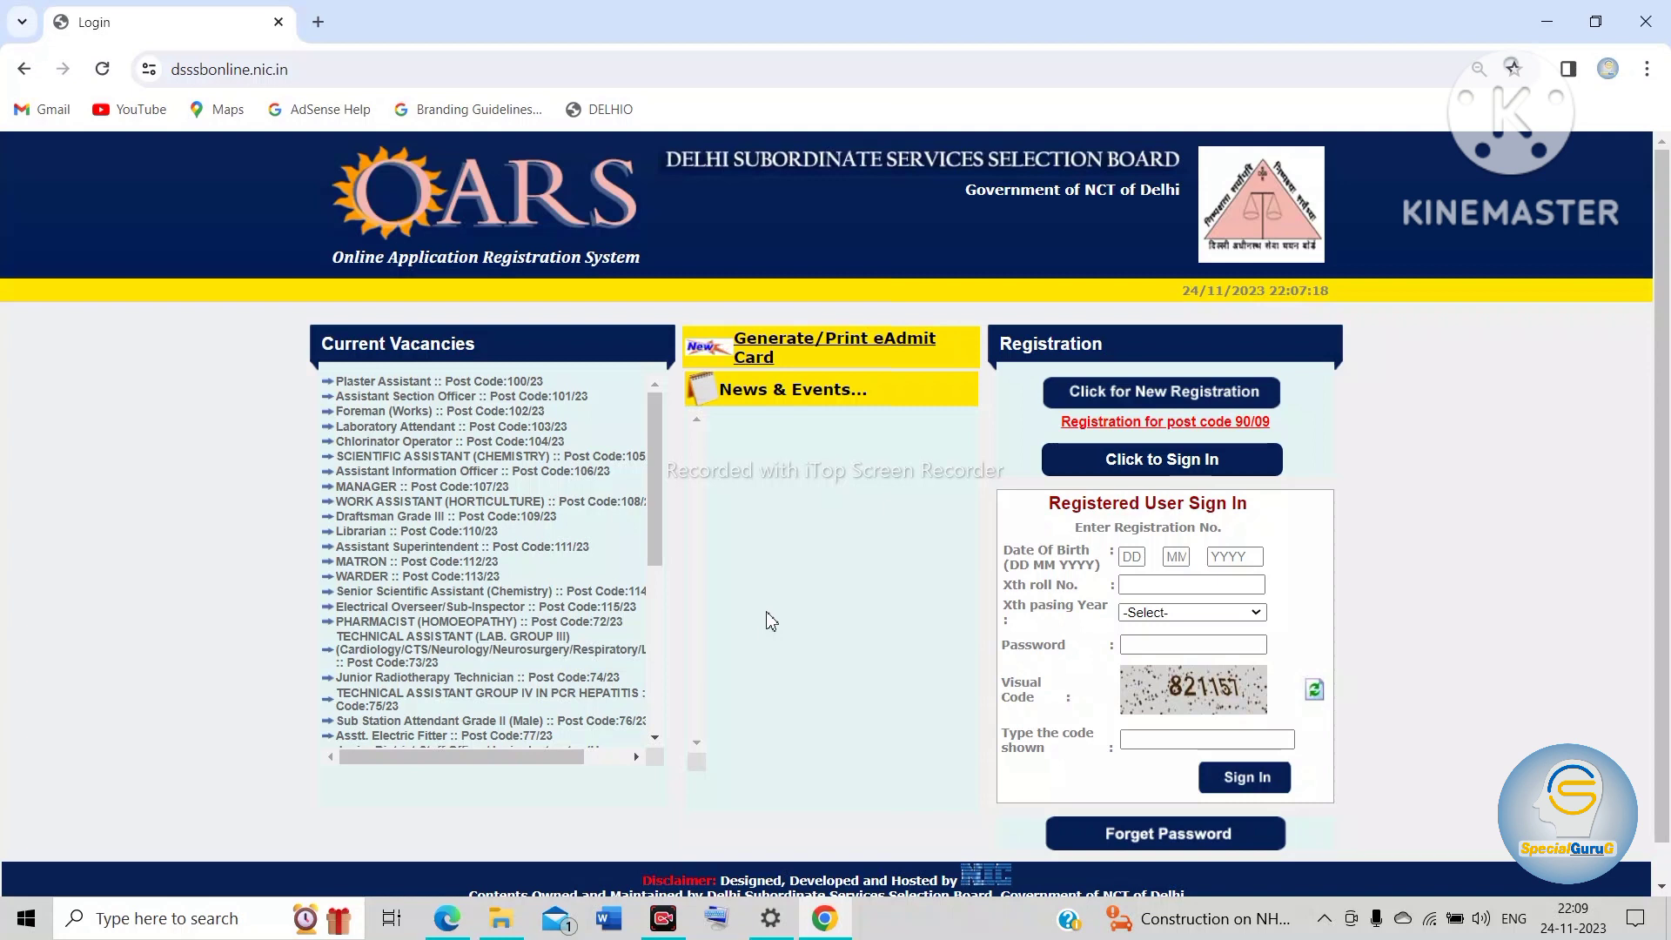
scroll(770, 620, "down", 1)
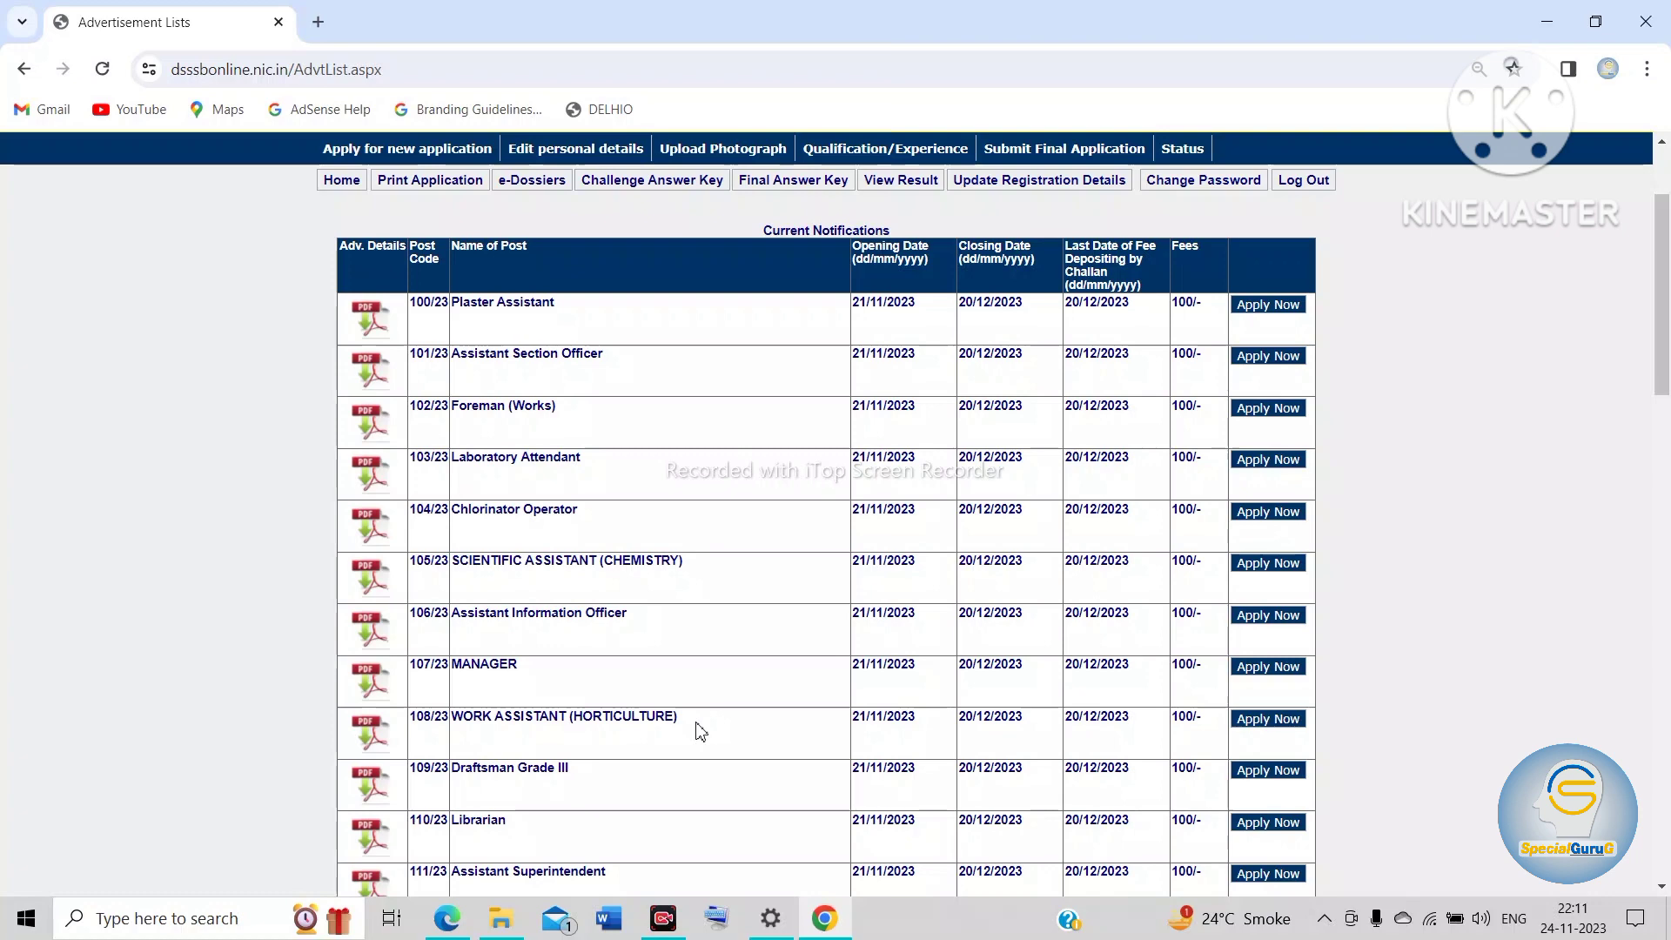
scroll(701, 731, "down", 9)
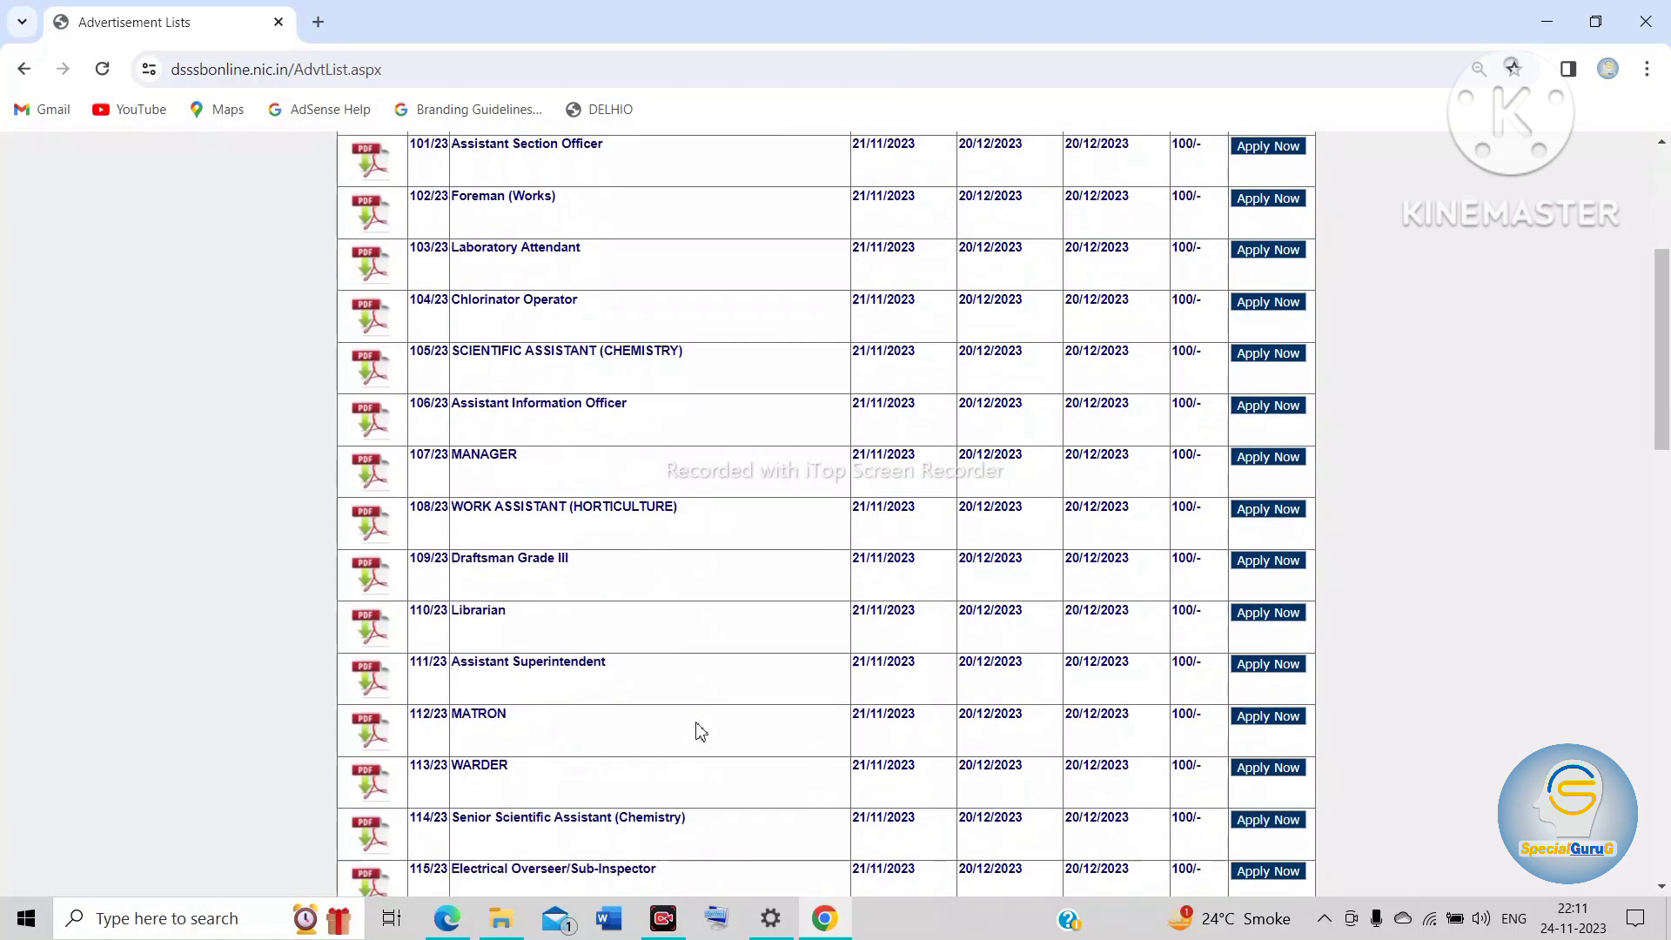
scroll(700, 731, "down", 9)
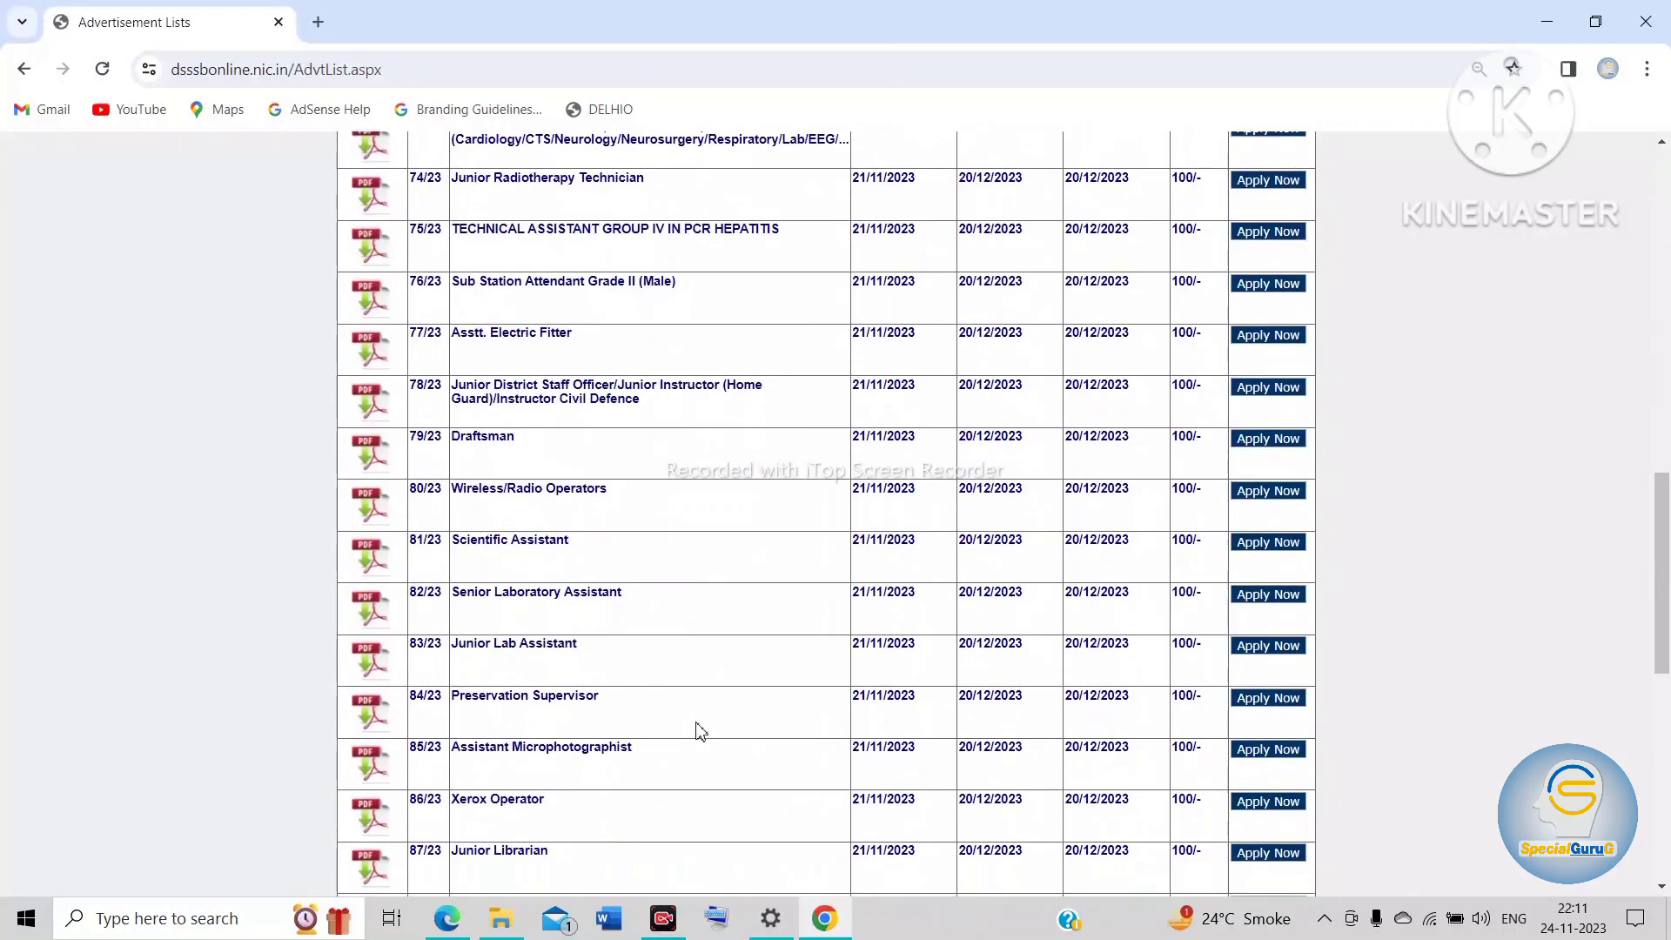
scroll(701, 731, "down", 1)
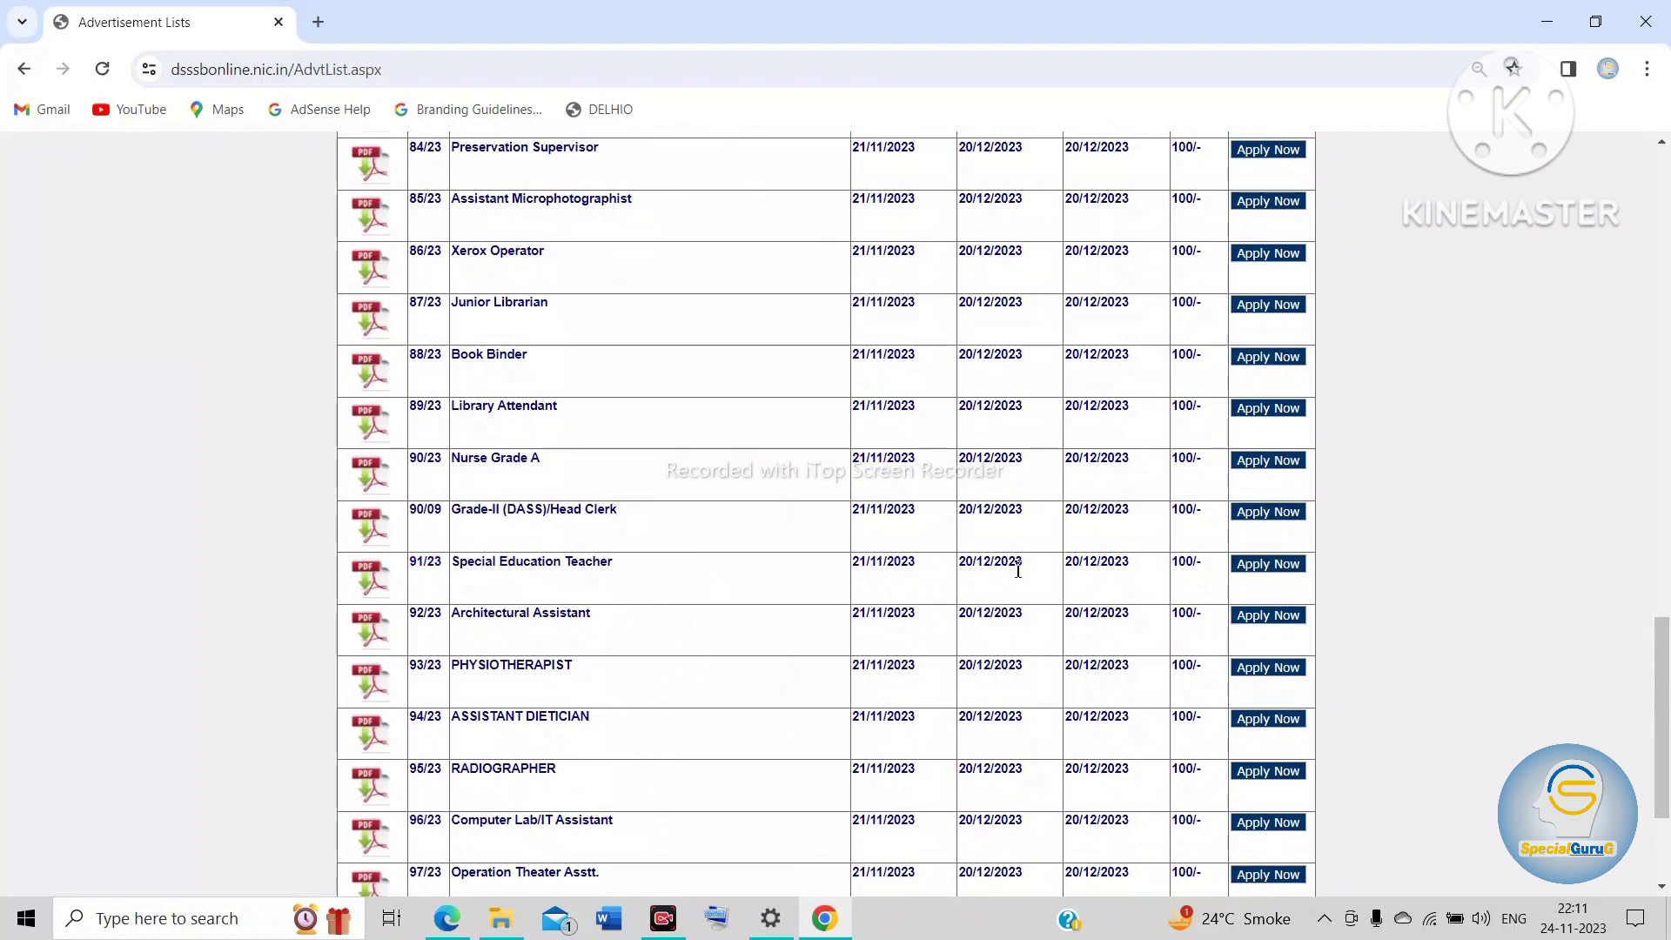
left_click(1263, 566)
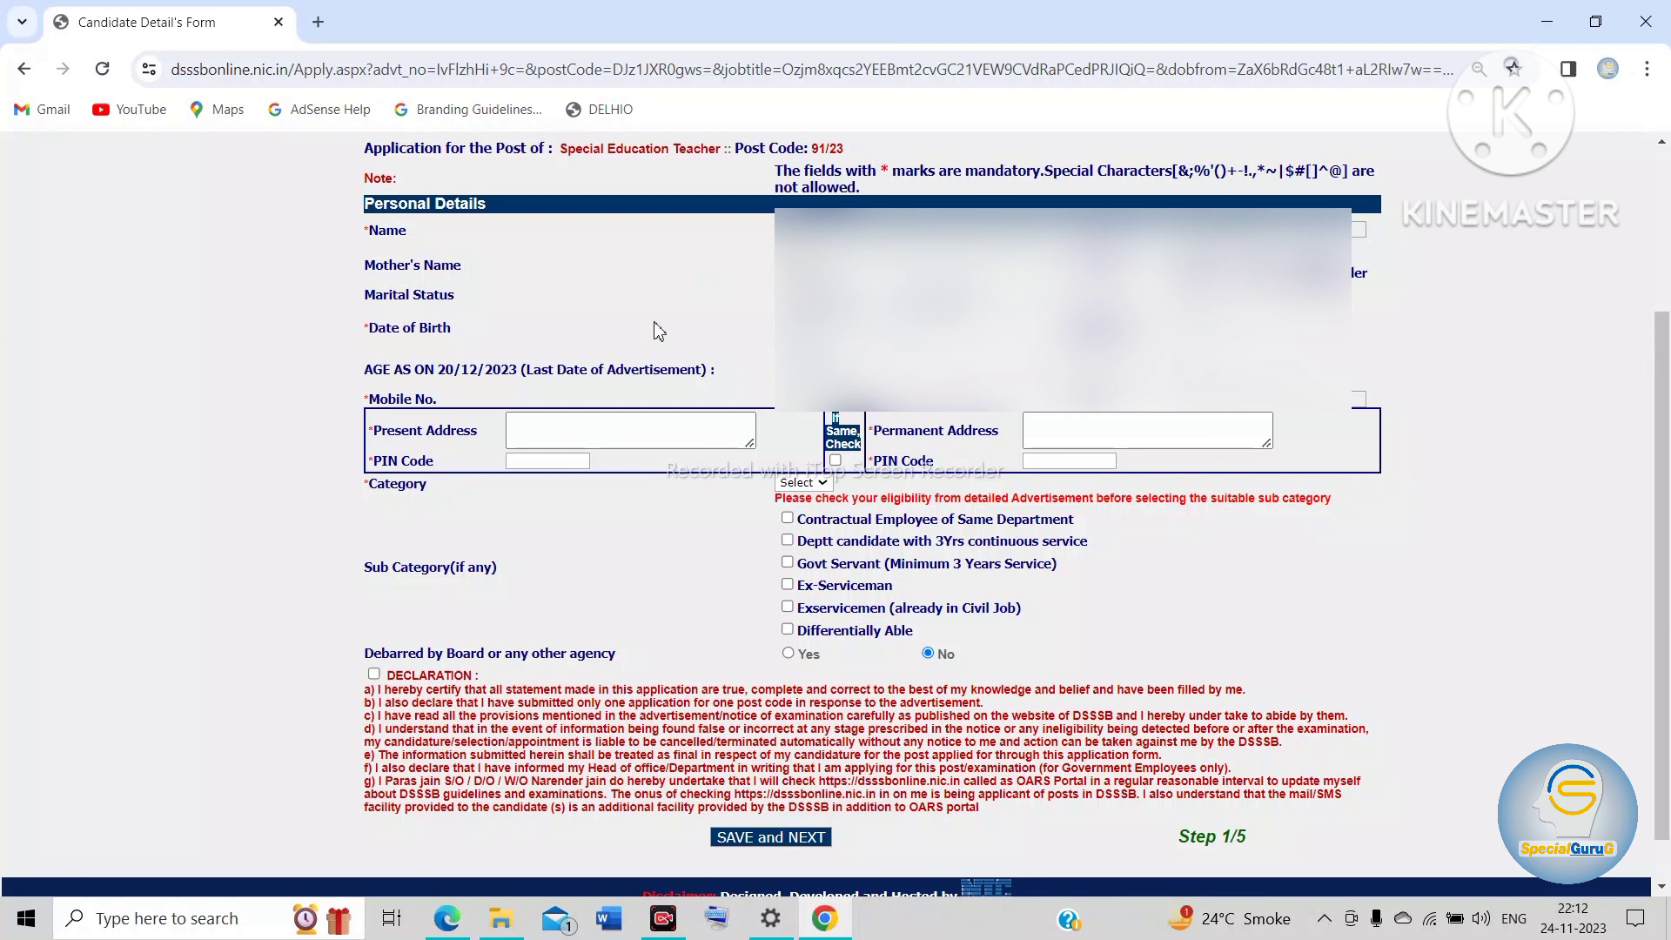
Step: Examine the address fields and category options of the personal details form, and the photograph and signature upload requirements
left_click(593, 430)
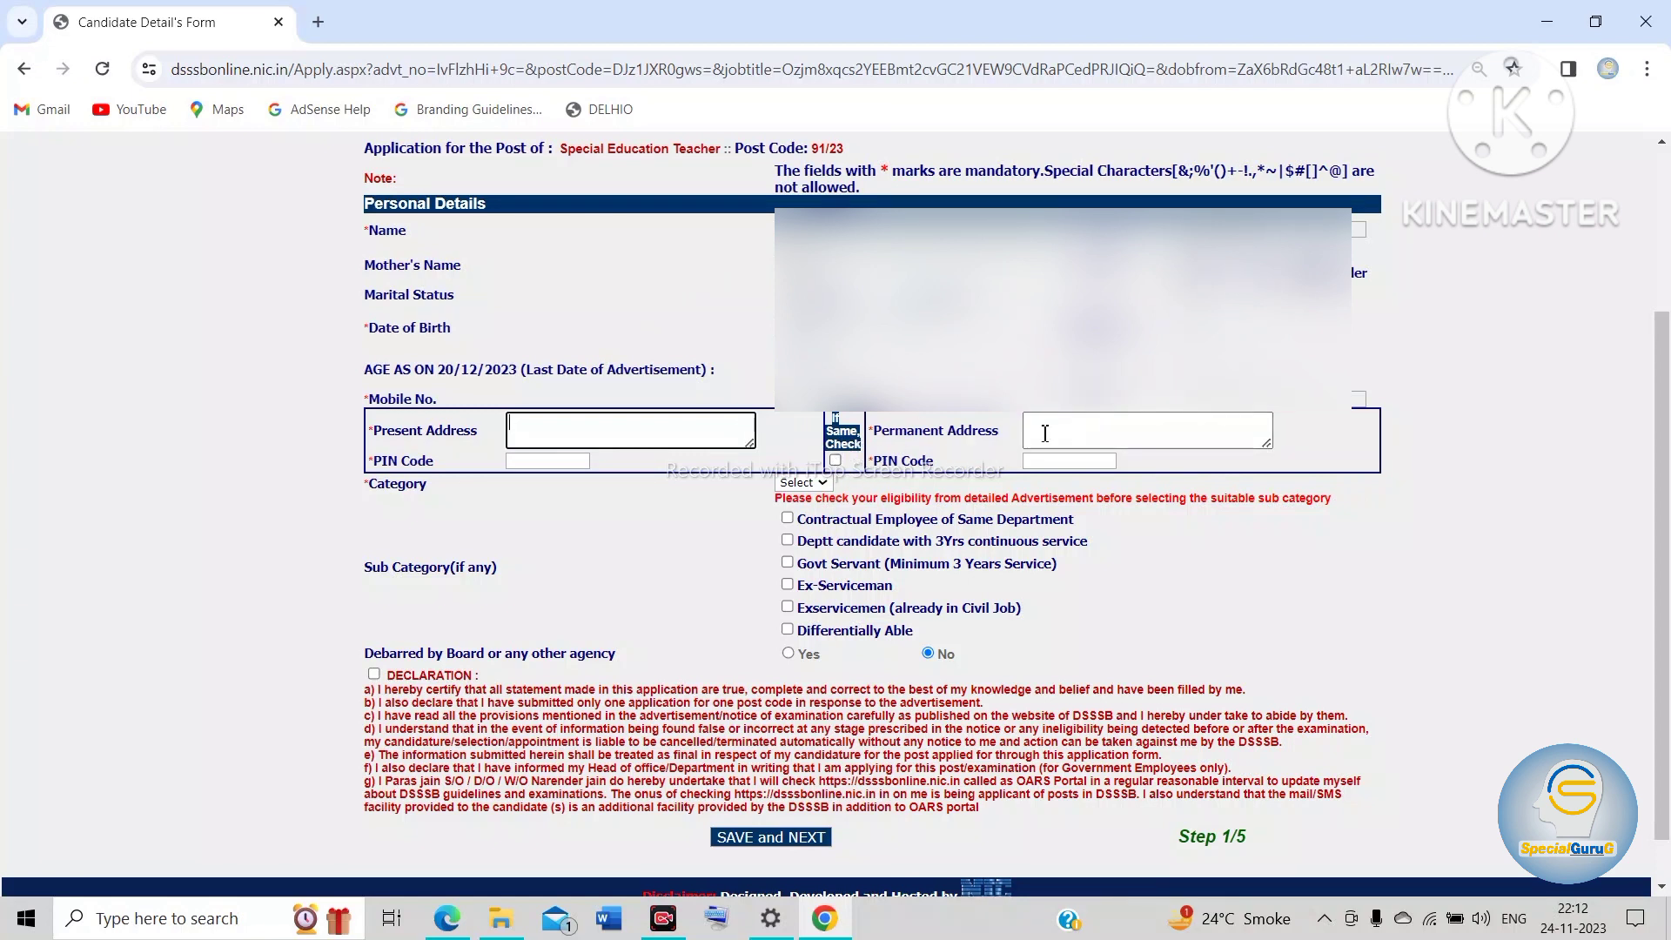
left_click(1089, 439)
left_click(812, 487)
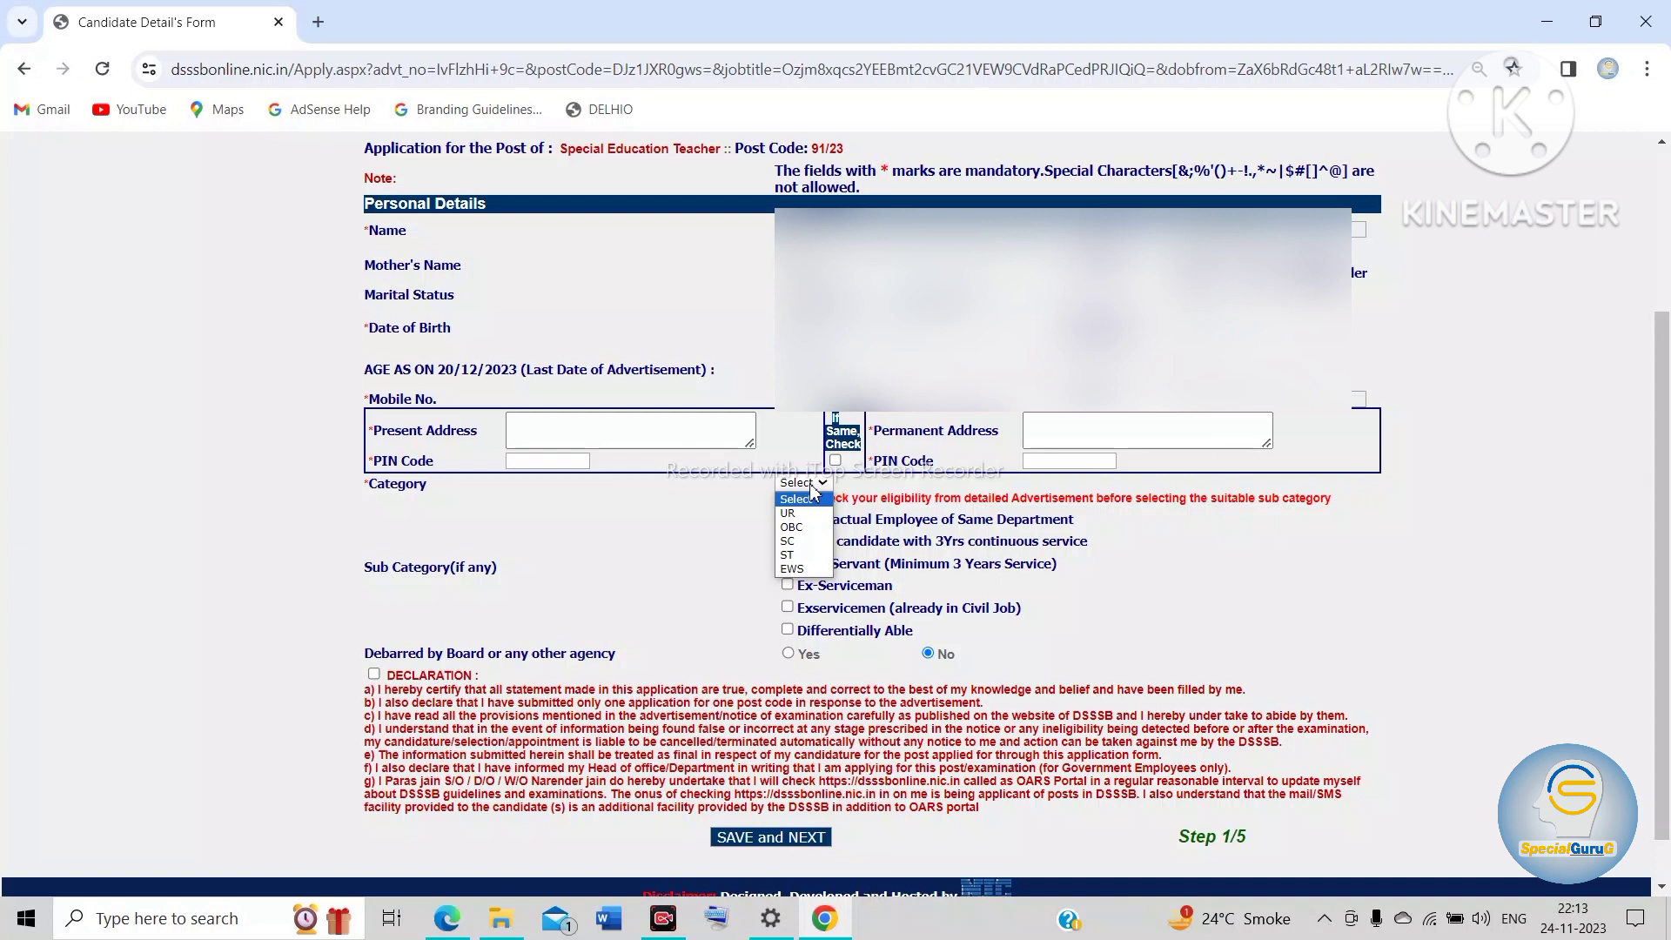
left_click(812, 491)
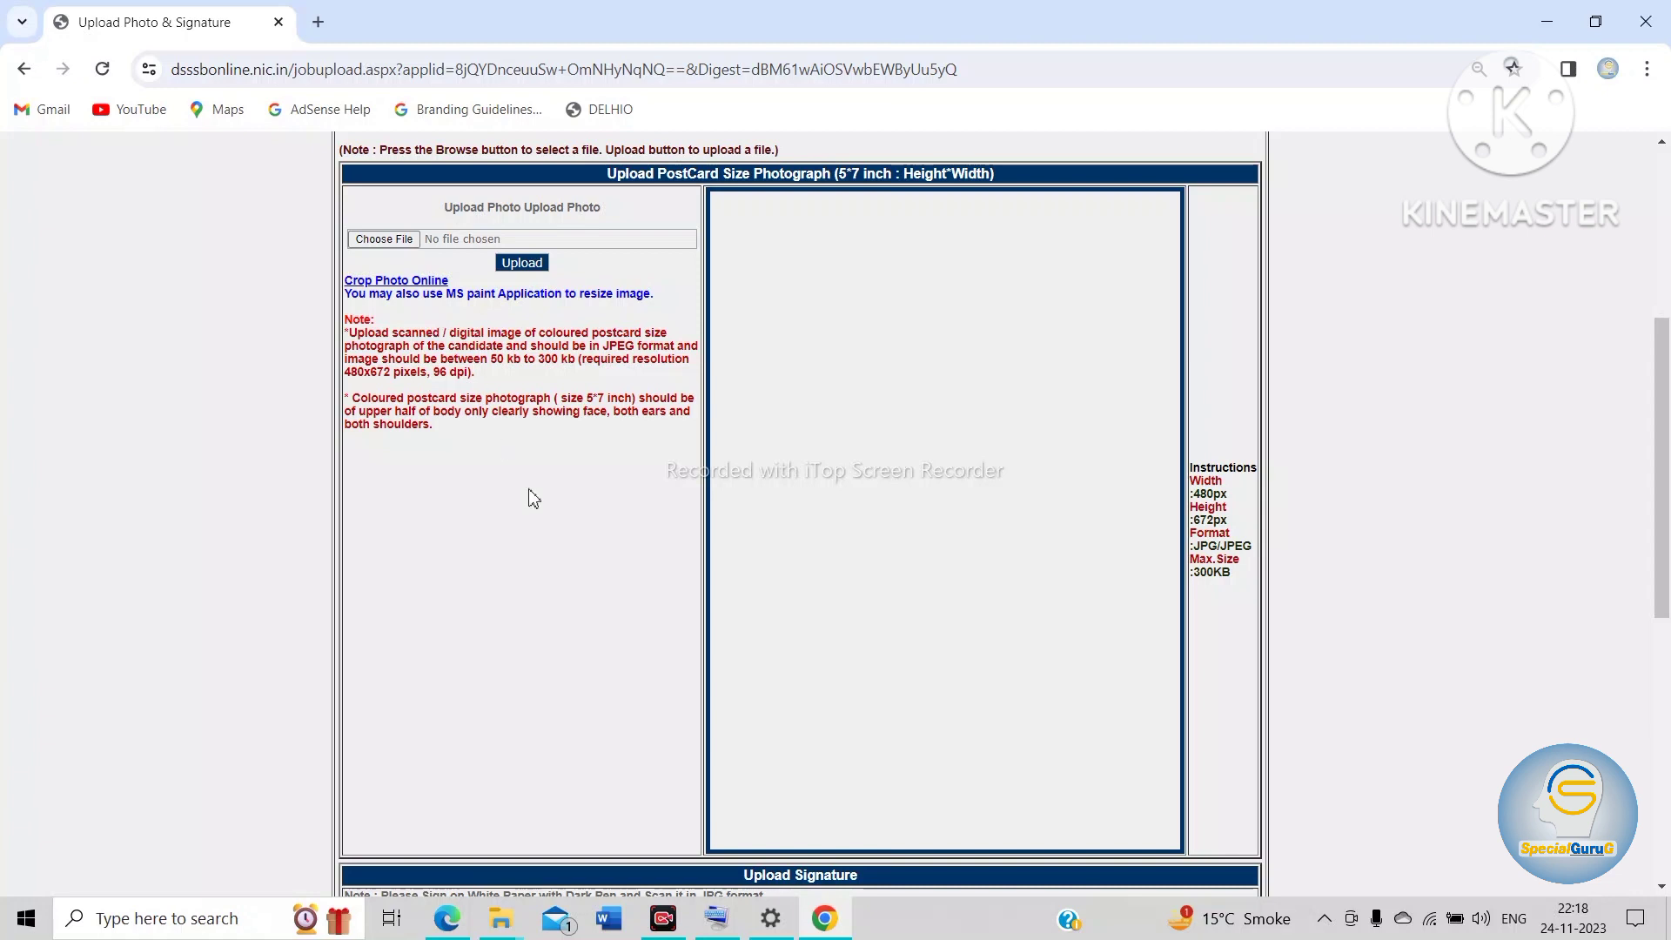
scroll(533, 498, "down", 7)
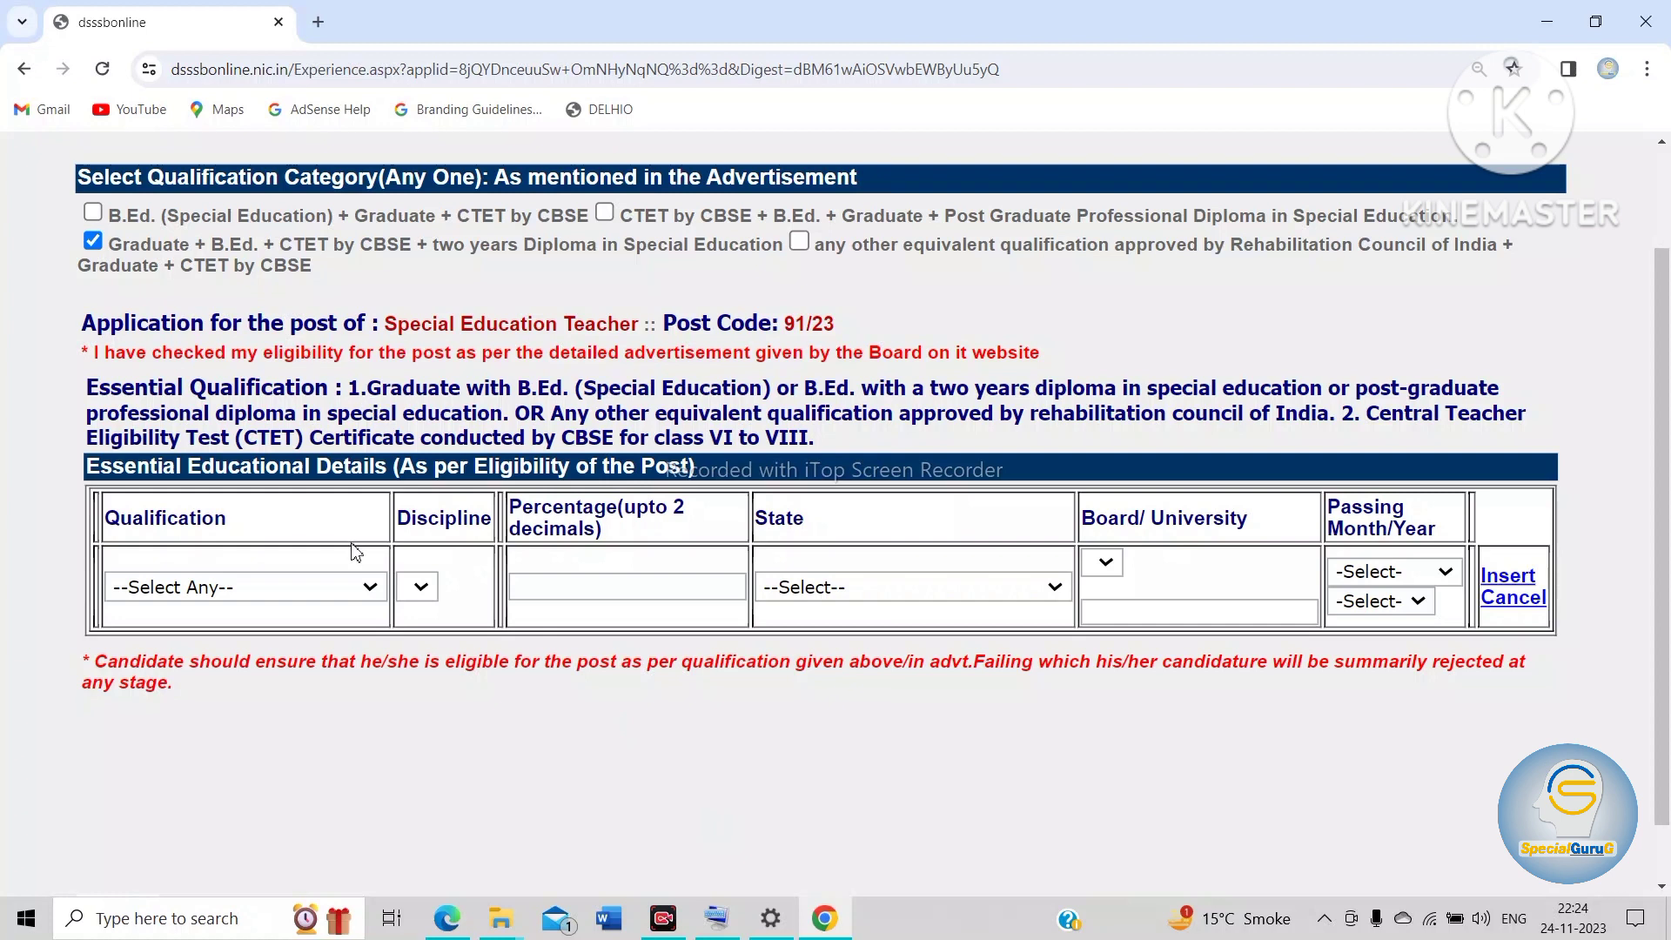
Step: Insert the Graduate qualification with discipline Graduate, percentage 55.54, state Uttar Pradesh, Chaudhary Charan Singh University and passing date June 2019
left_click(372, 592)
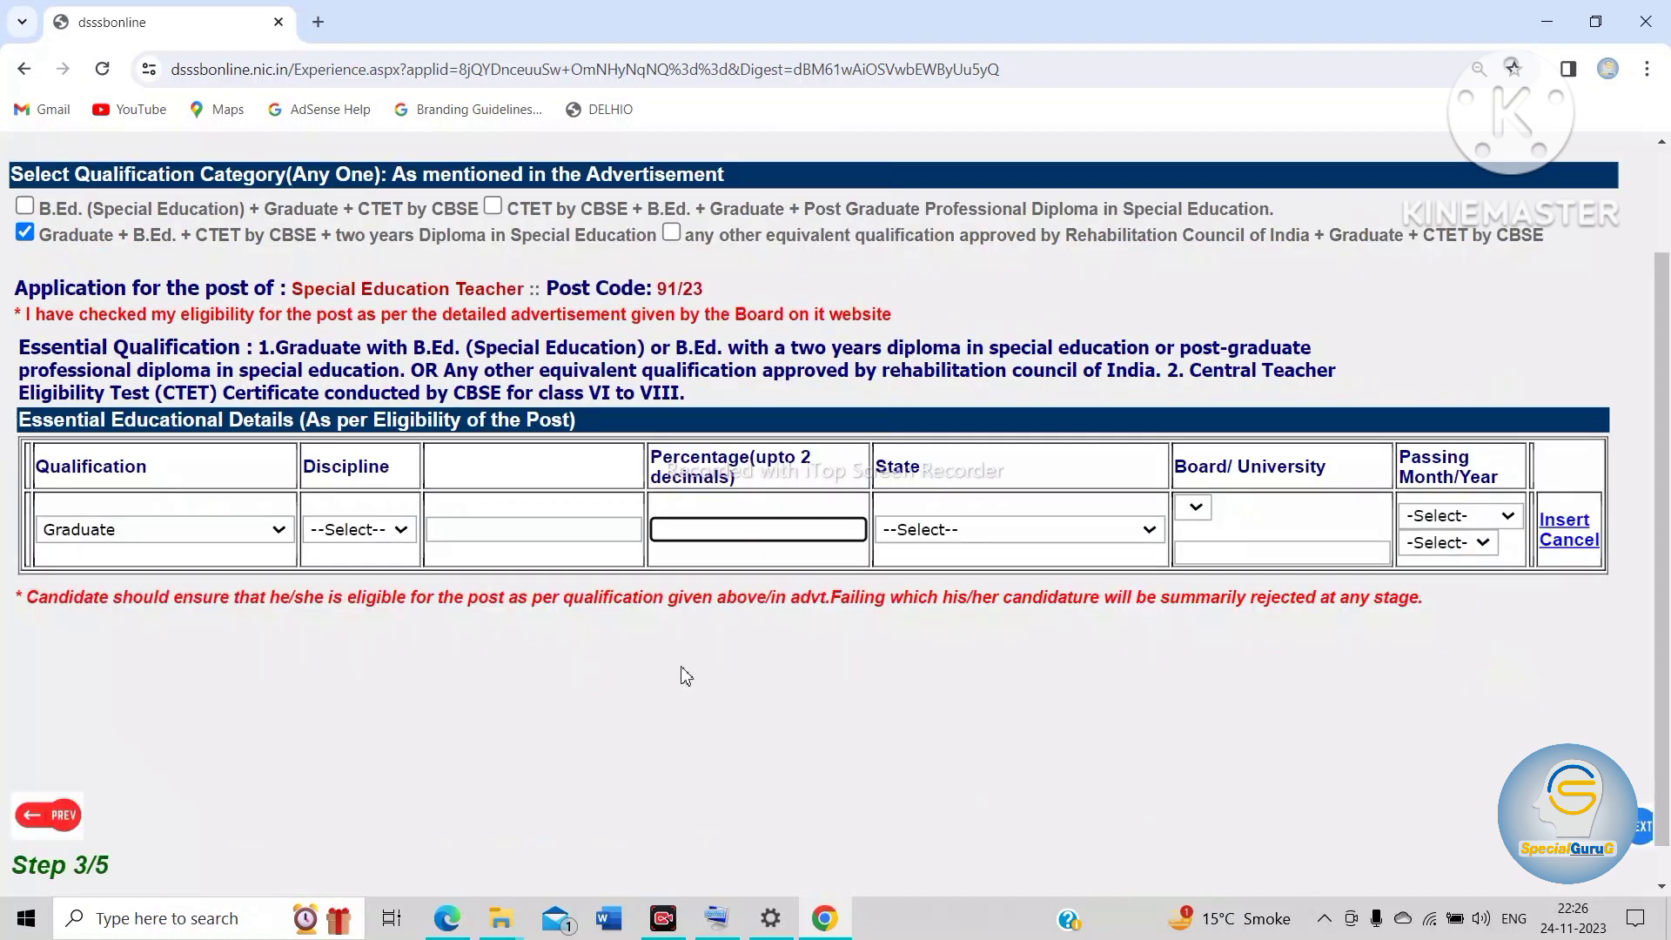
left_click(400, 537)
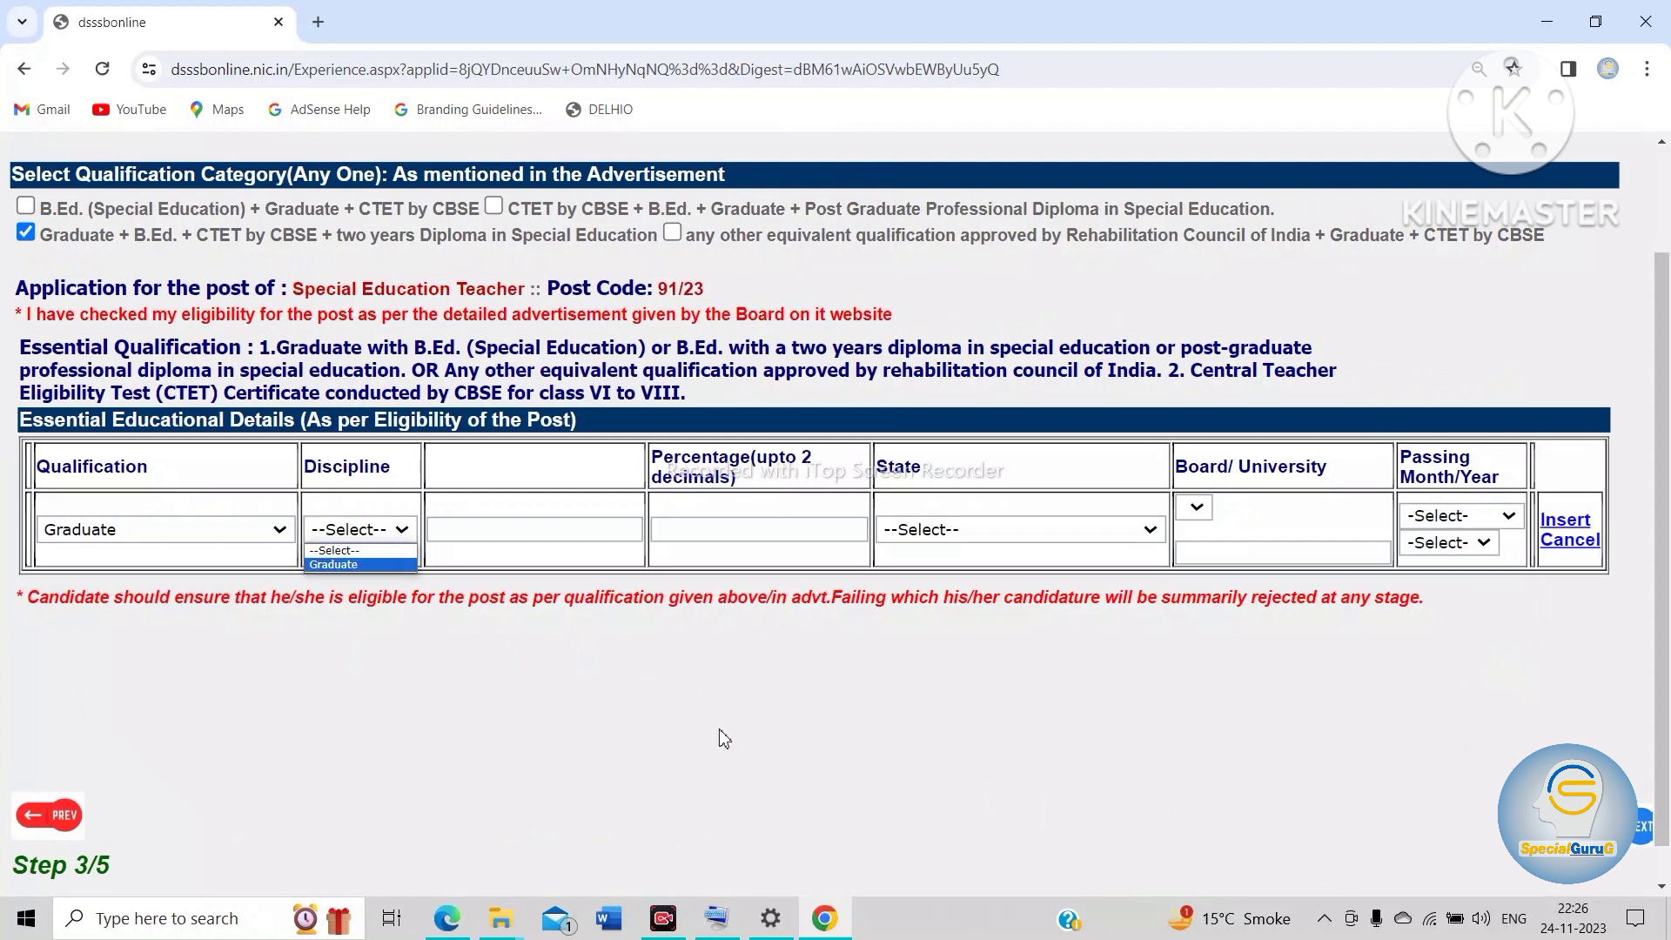
left_click(718, 532)
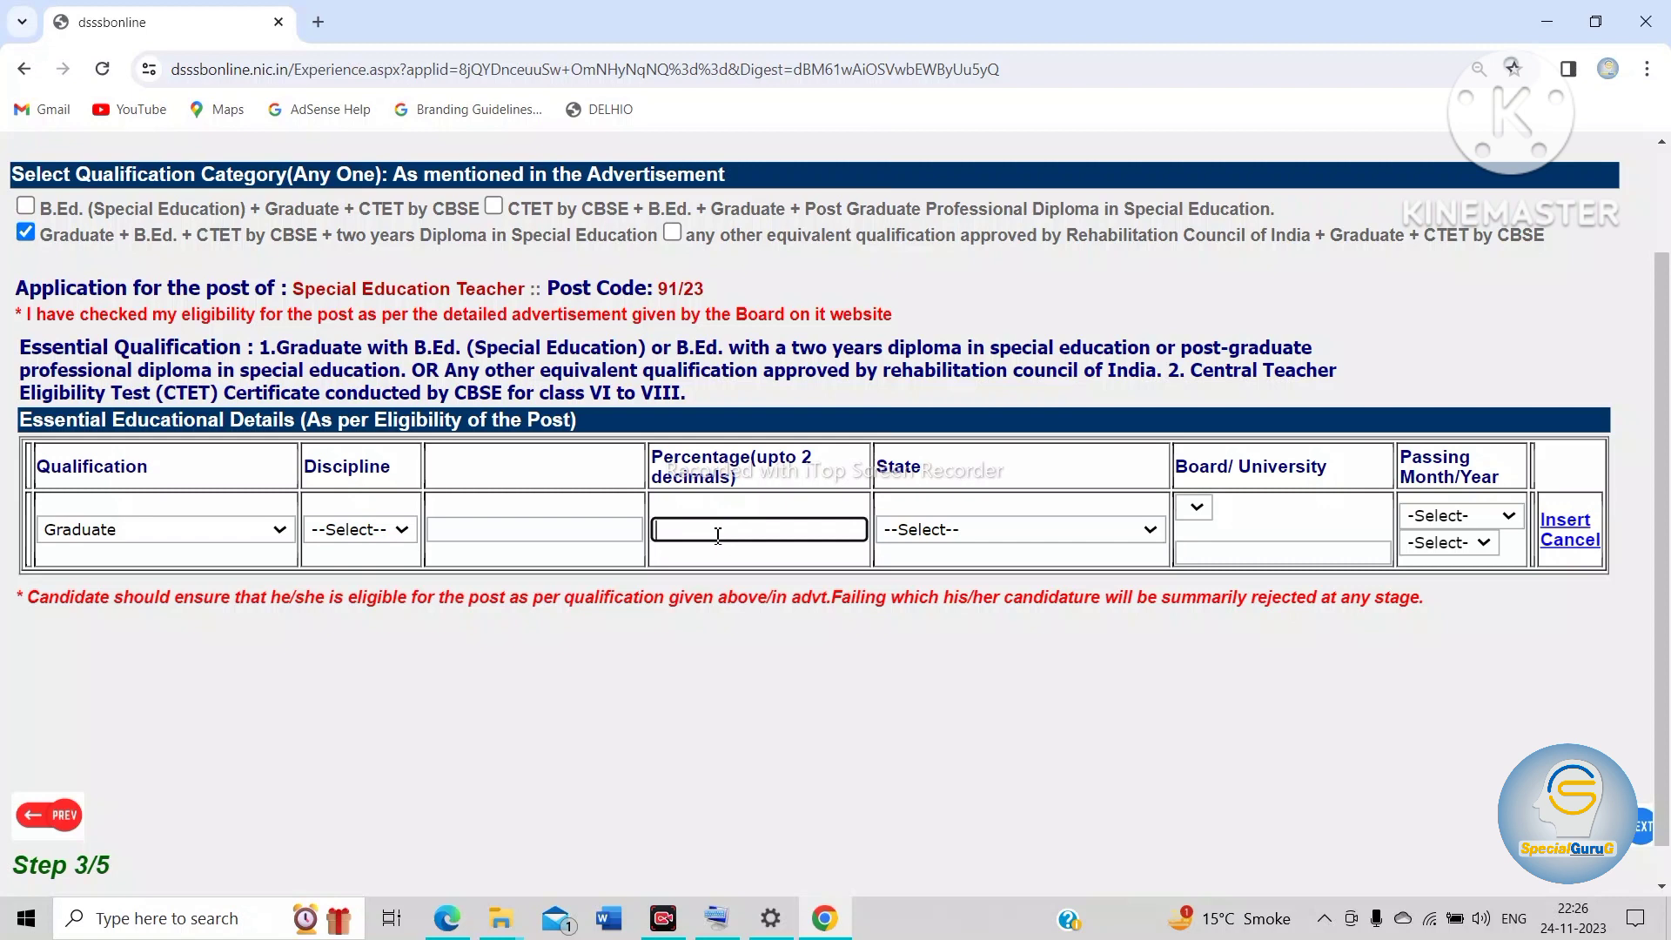
left_click(1029, 533)
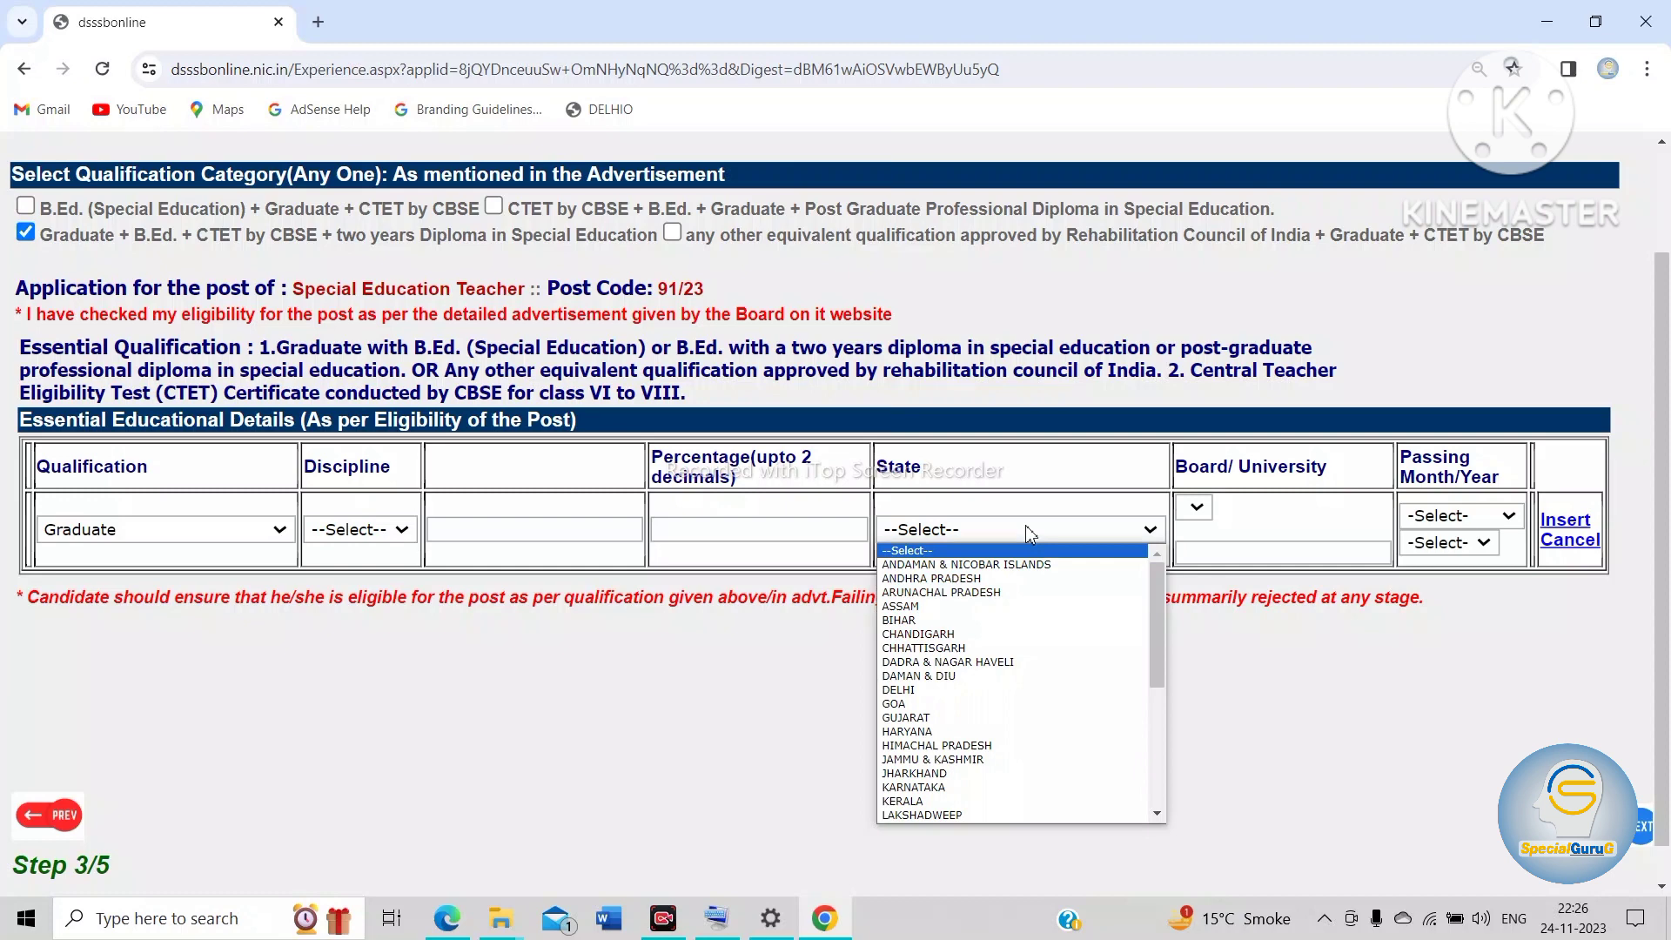
scroll(1005, 644, "down", 5)
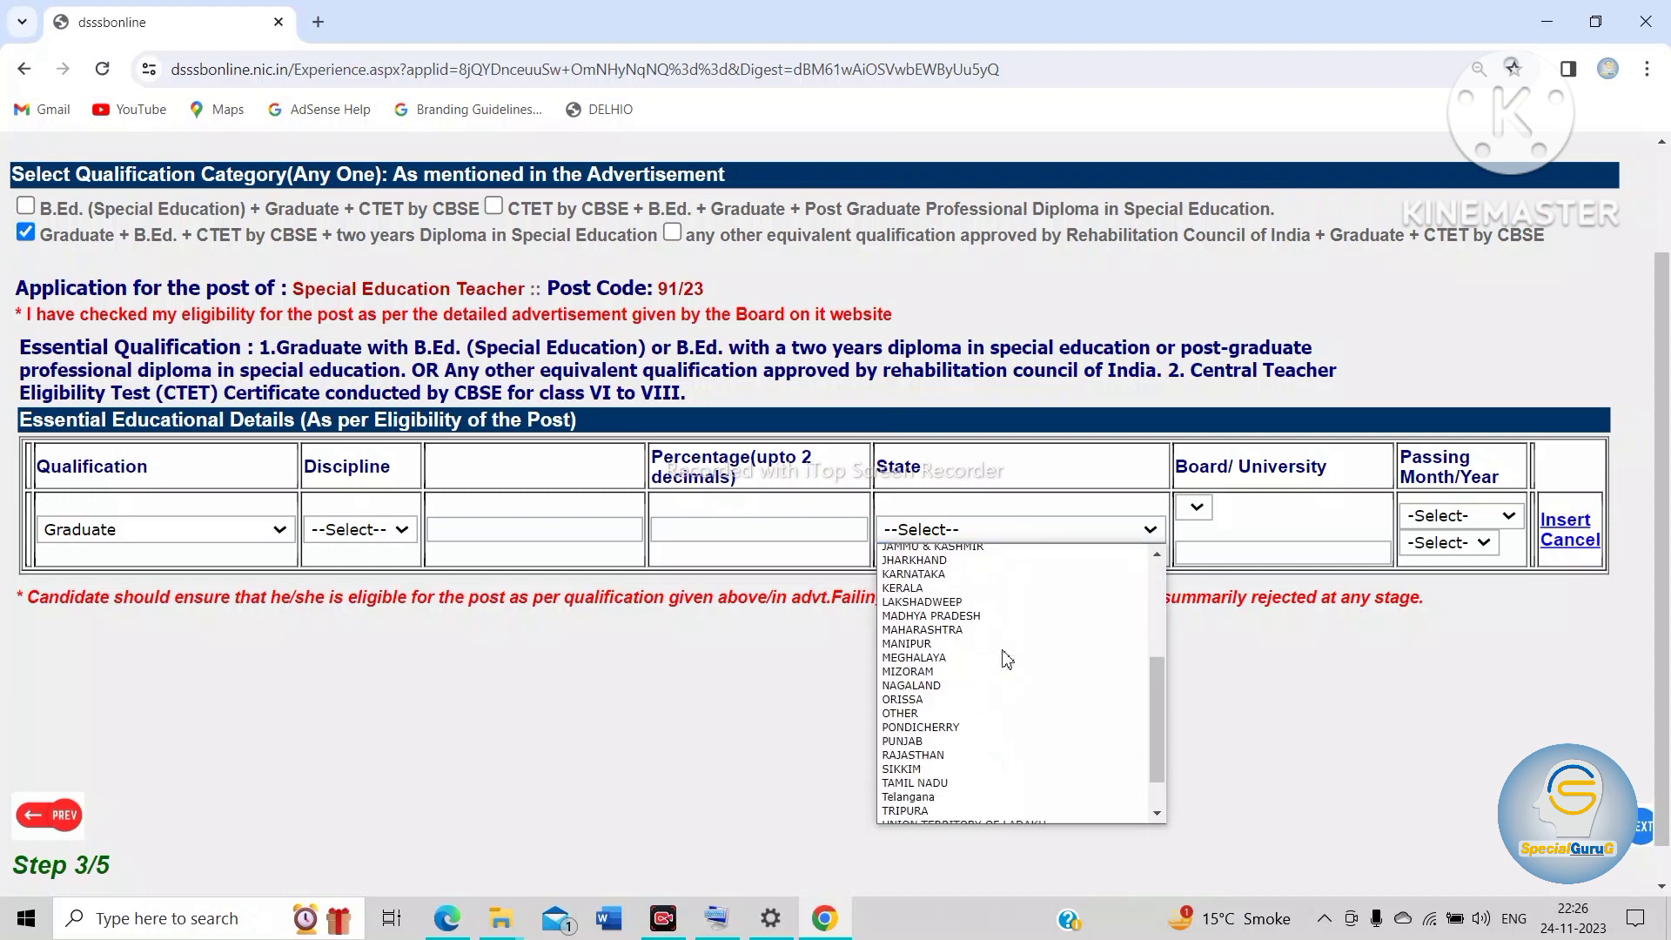
scroll(957, 696, "down", 2)
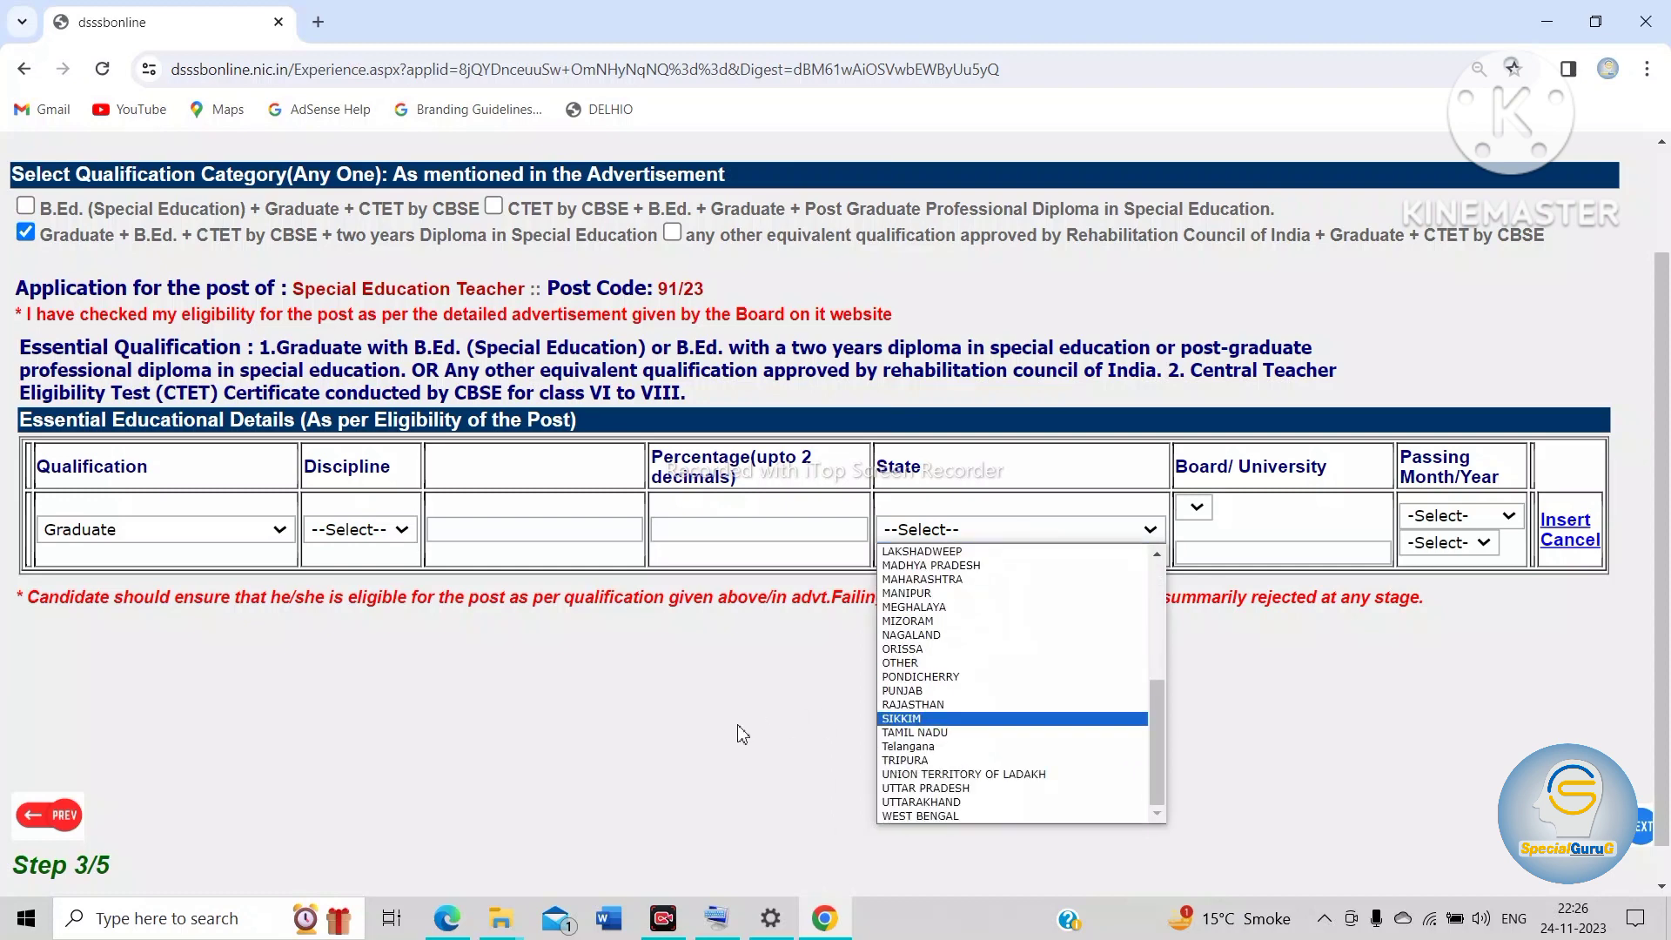
left_click(787, 706)
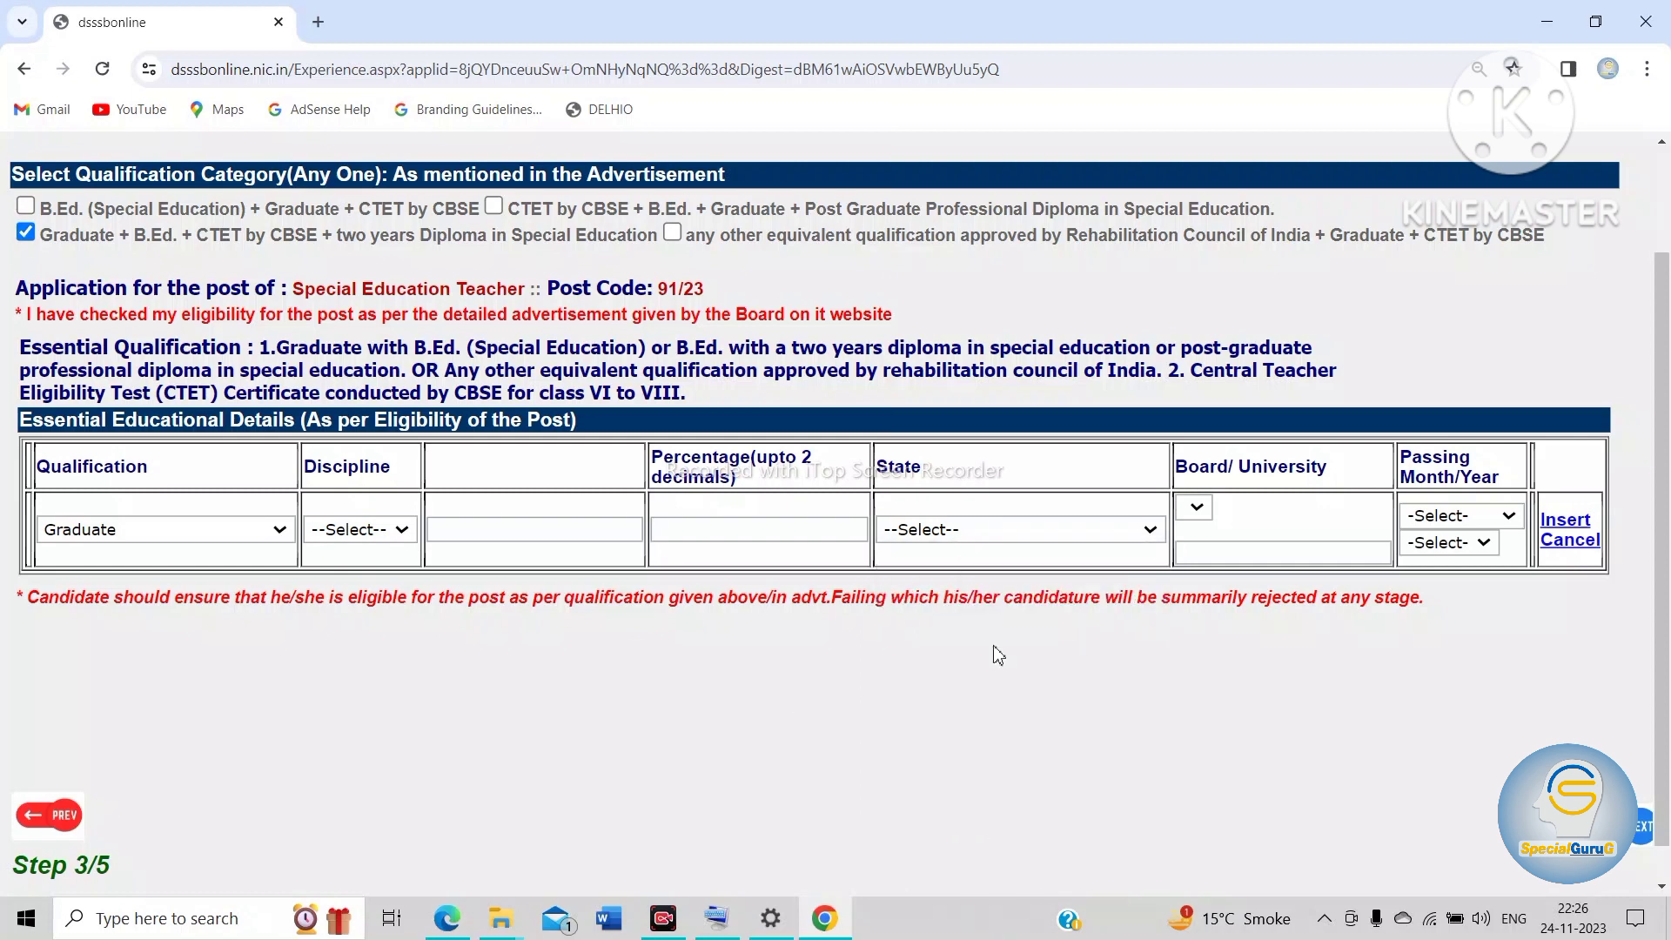
left_click(1196, 507)
left_click(1473, 518)
left_click(1472, 518)
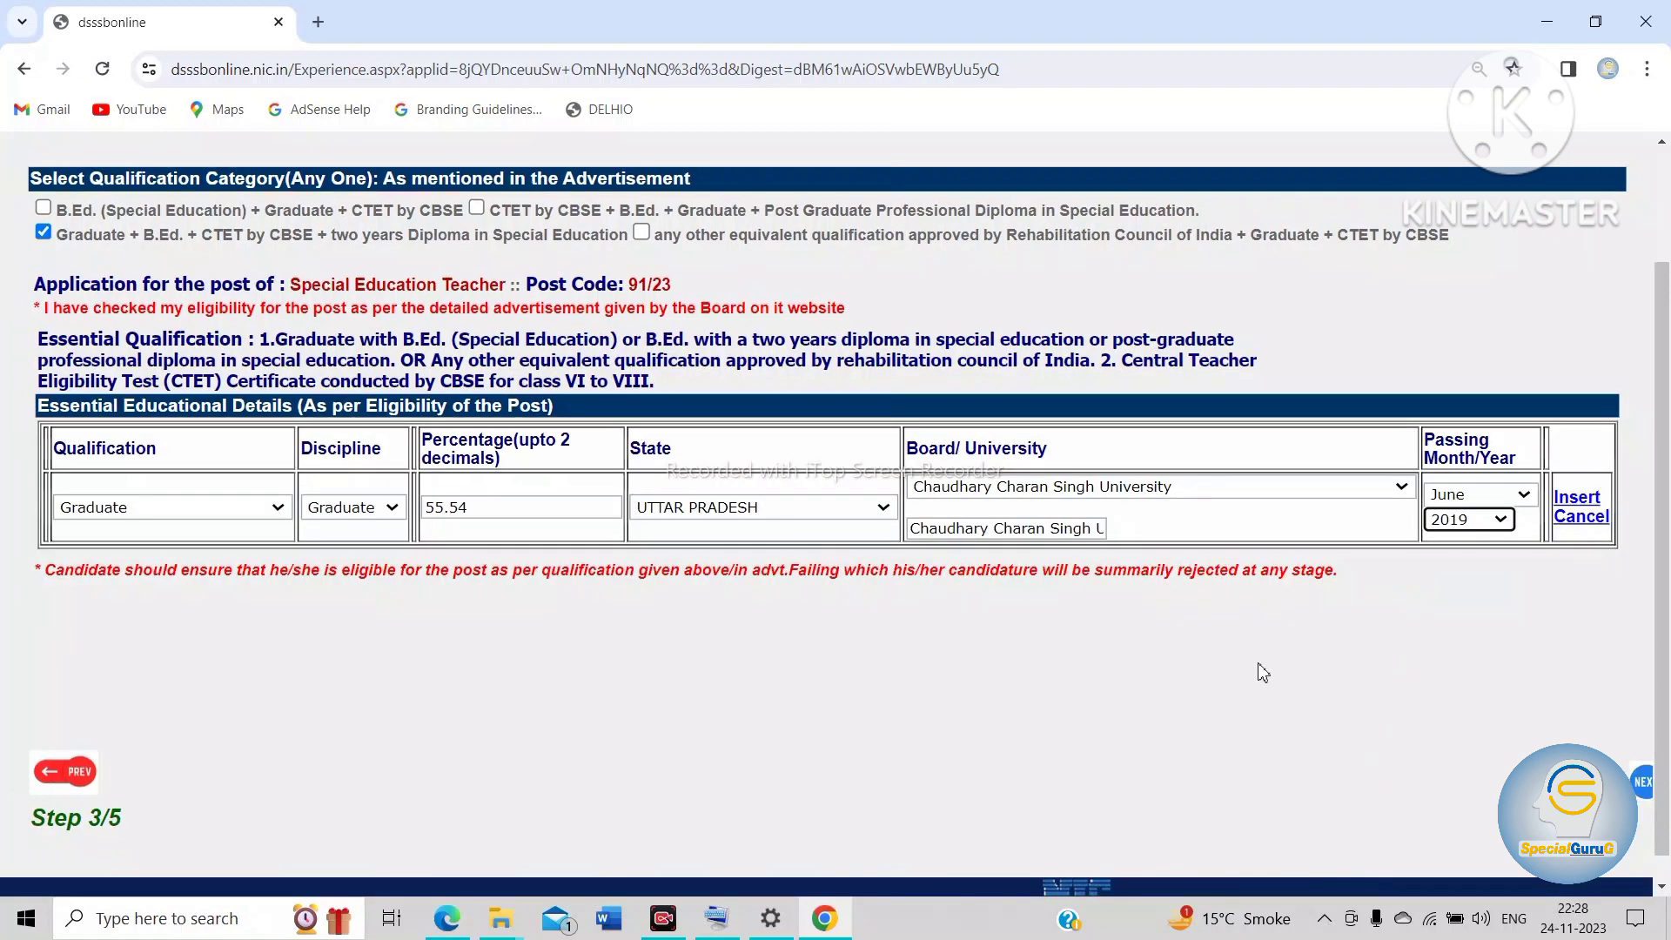
left_click(1584, 504)
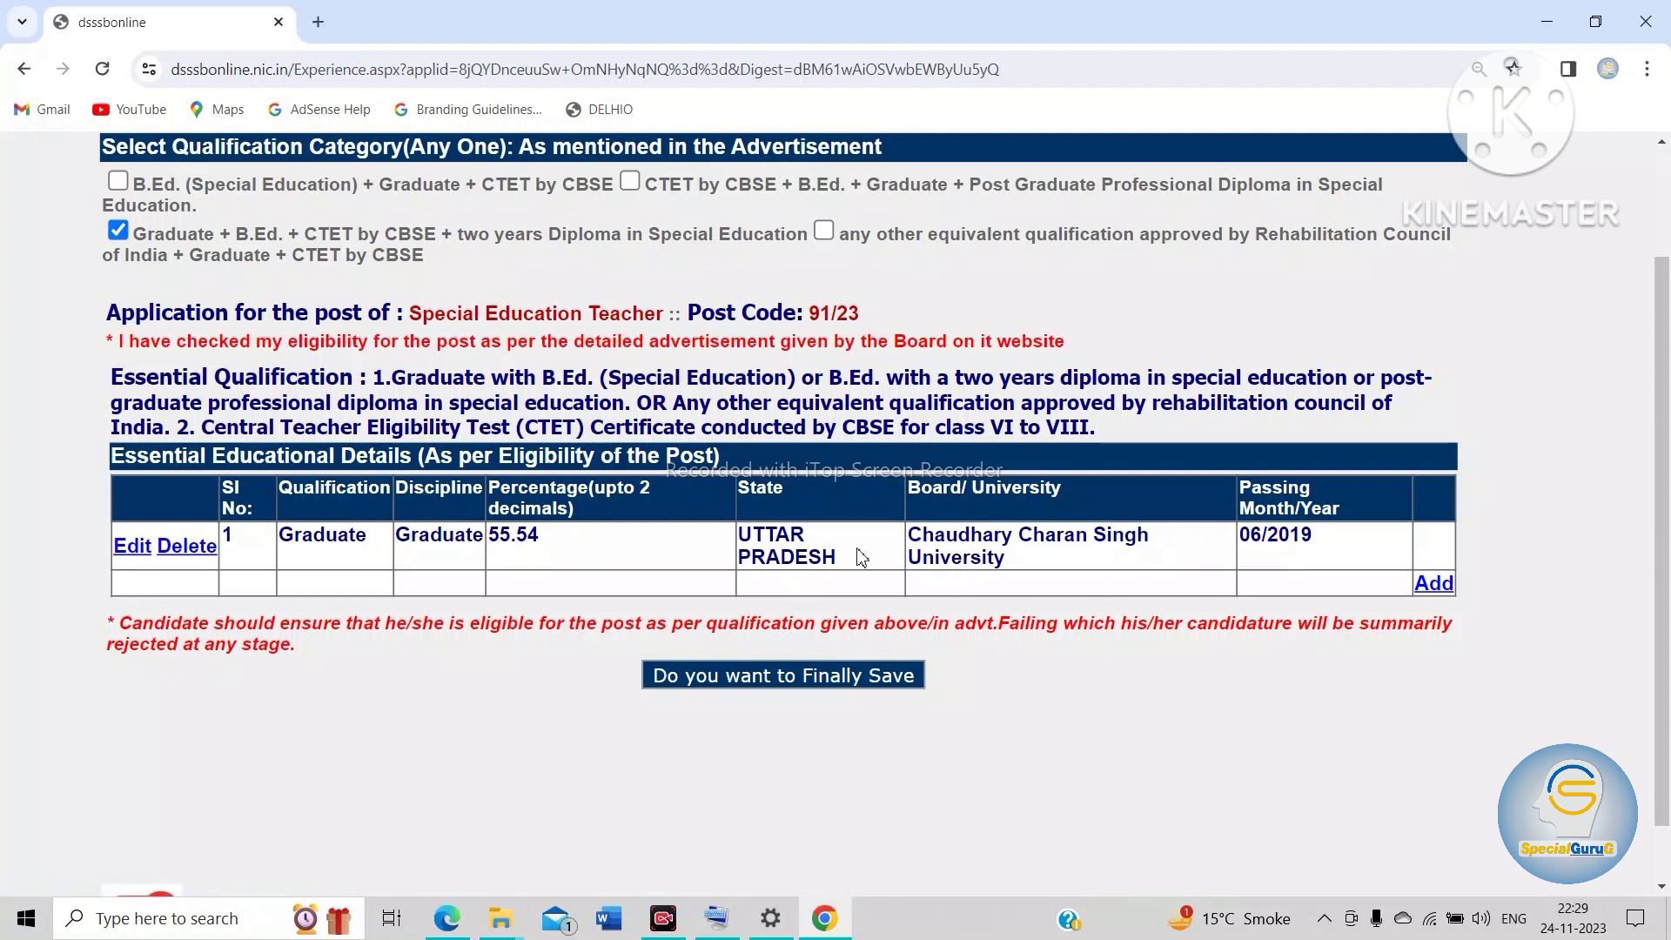
Step: Add the B.Ed. (Other 4), CTET by CBSE and two-year special education diploma (Diploma 2) entries, and finally save the educational details
left_click(1433, 584)
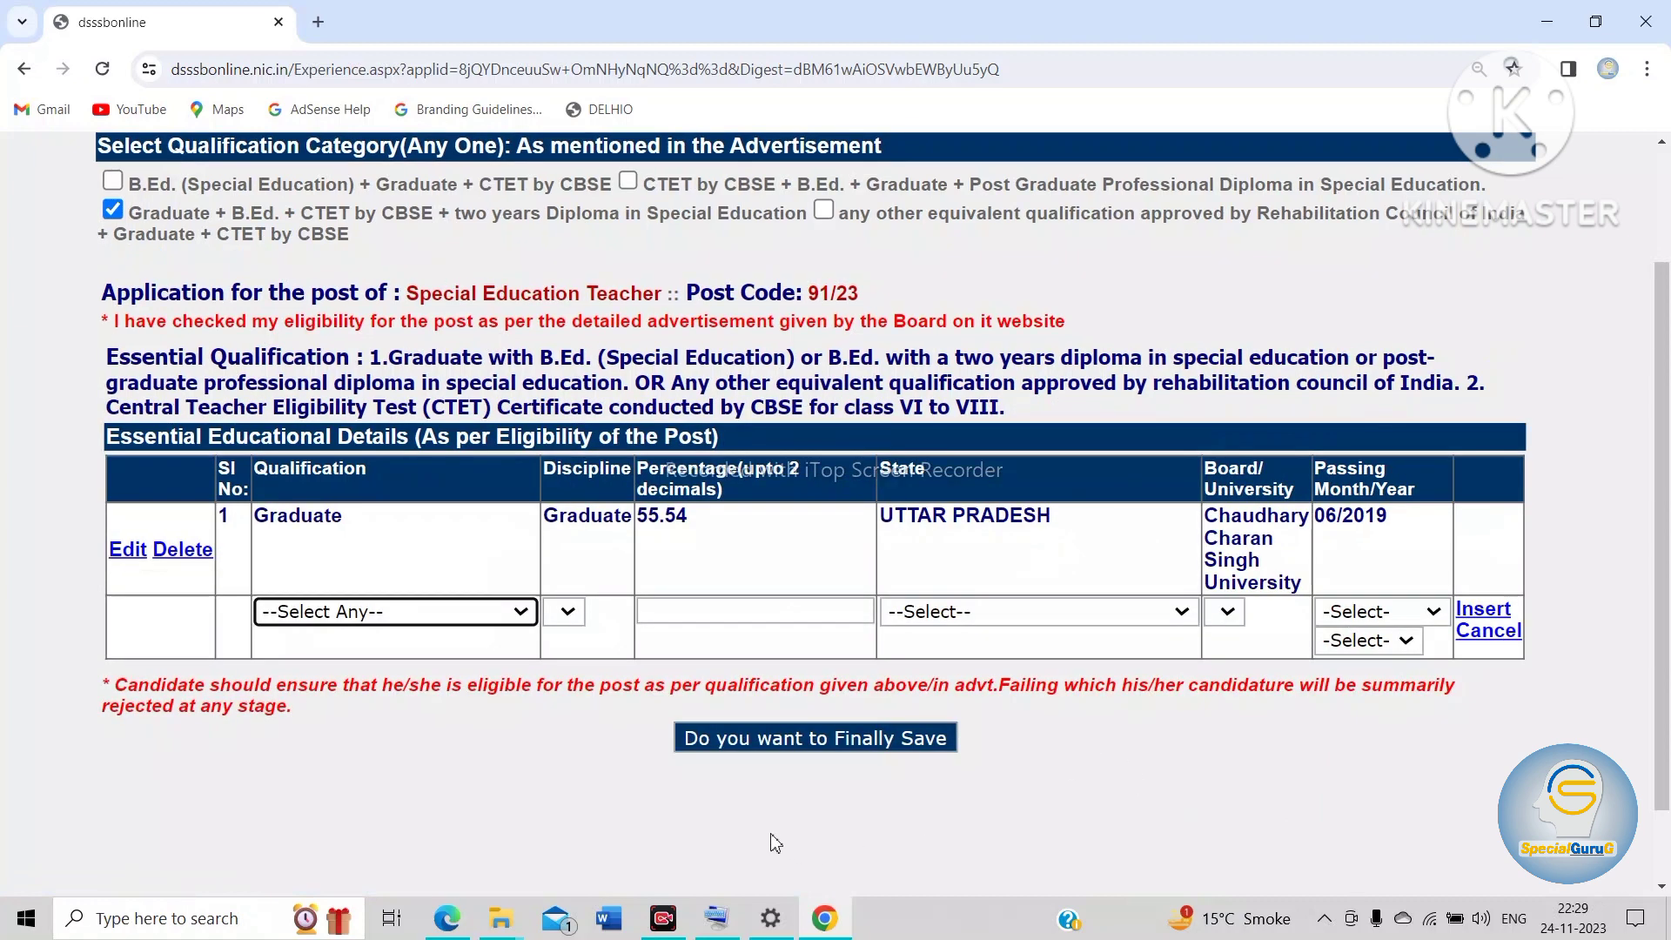
left_click(512, 618)
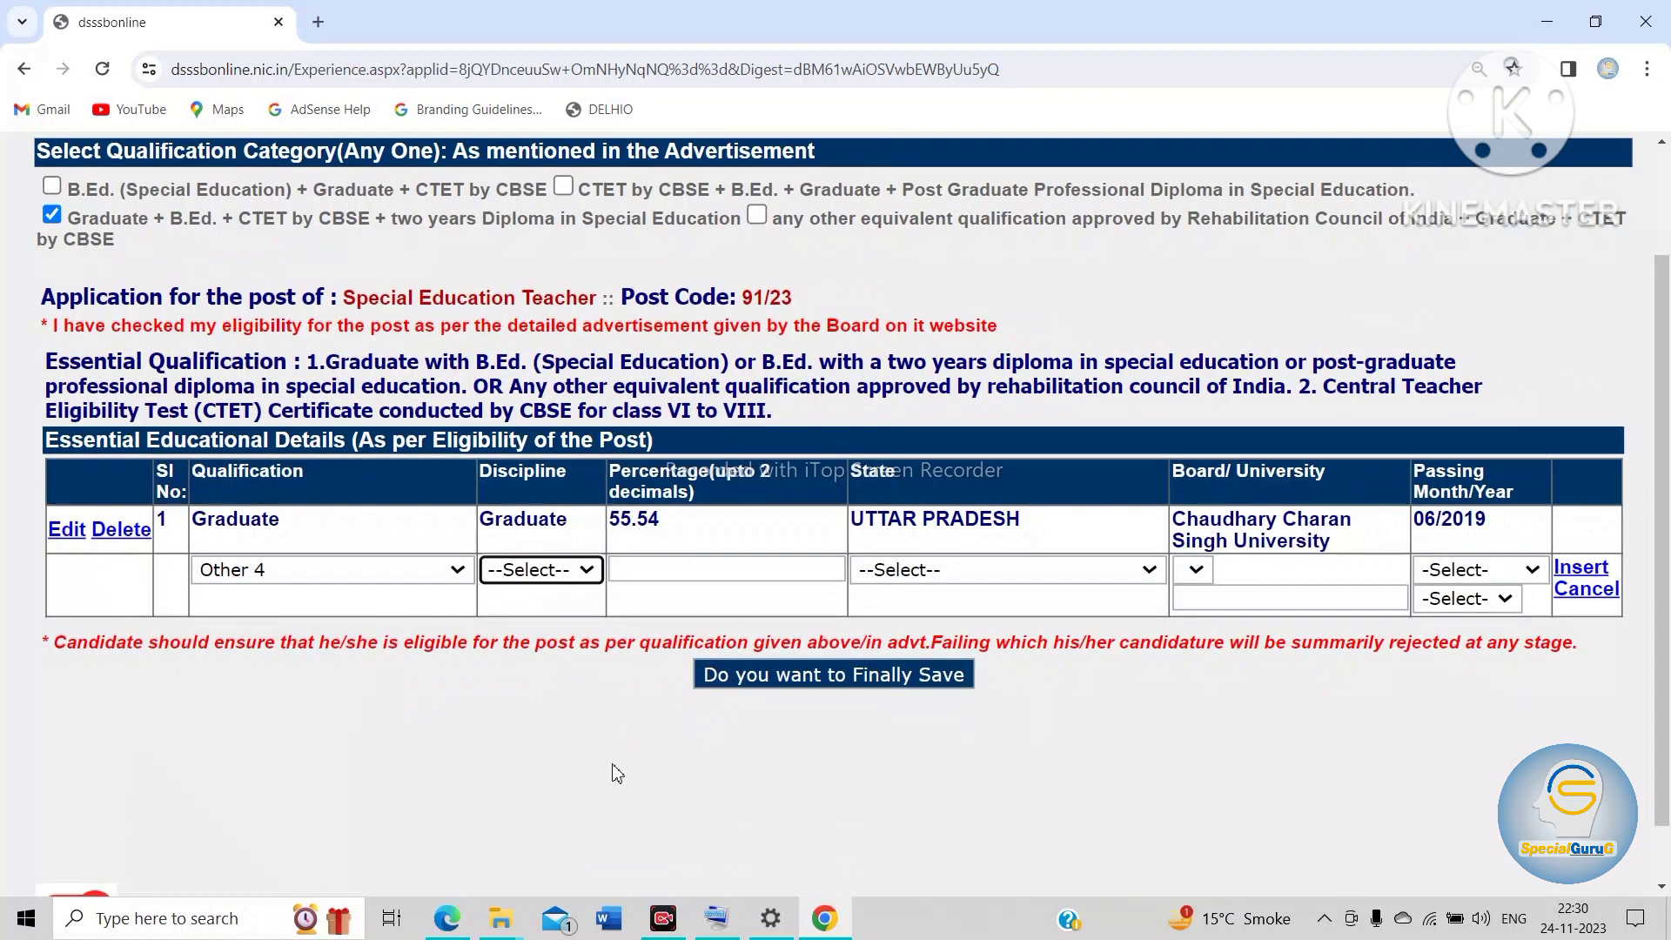
left_click(580, 576)
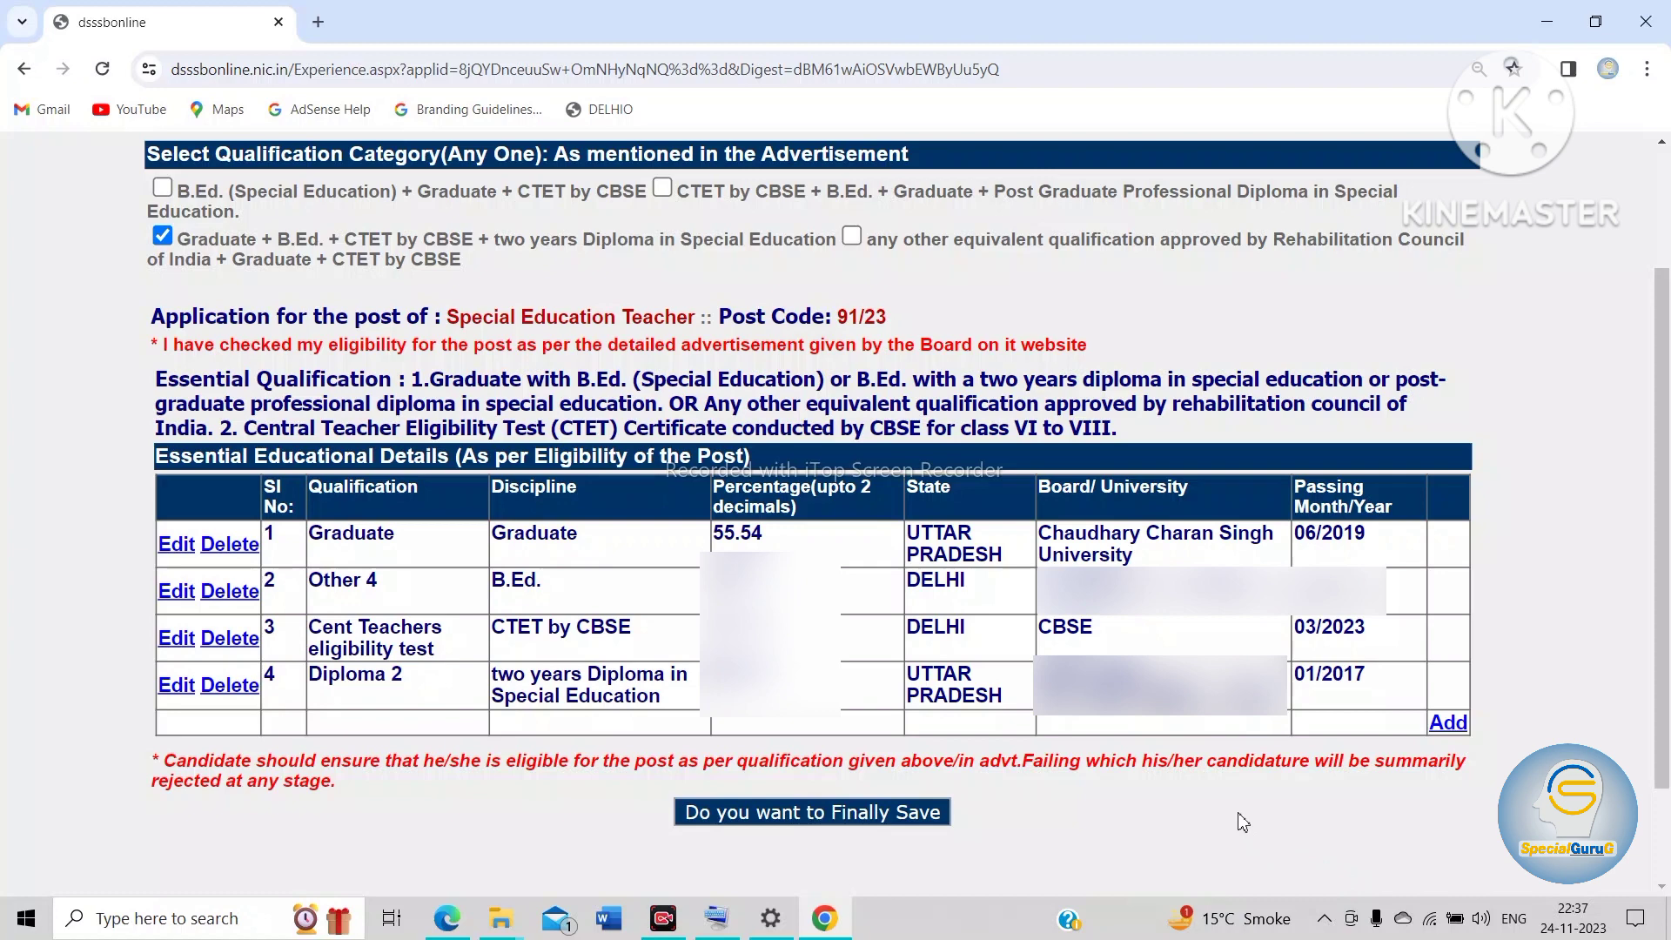
left_click(840, 813)
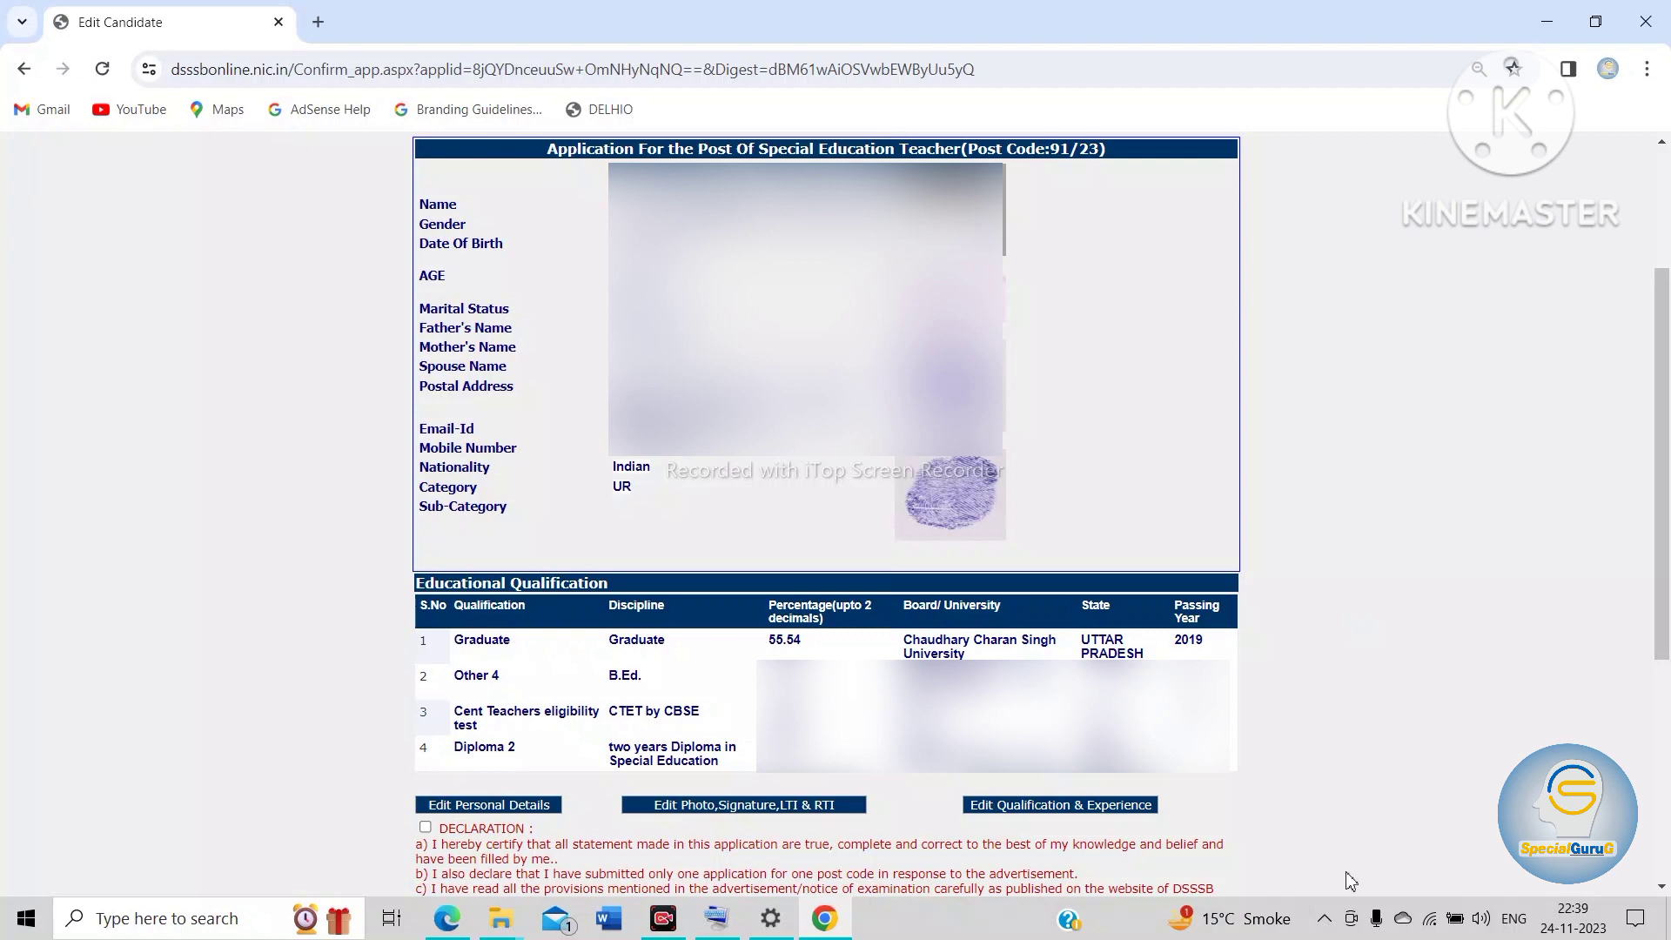
Step: Review the application preview through to the declarations and the payment and final submission option
scroll(1351, 874, "down", 5)
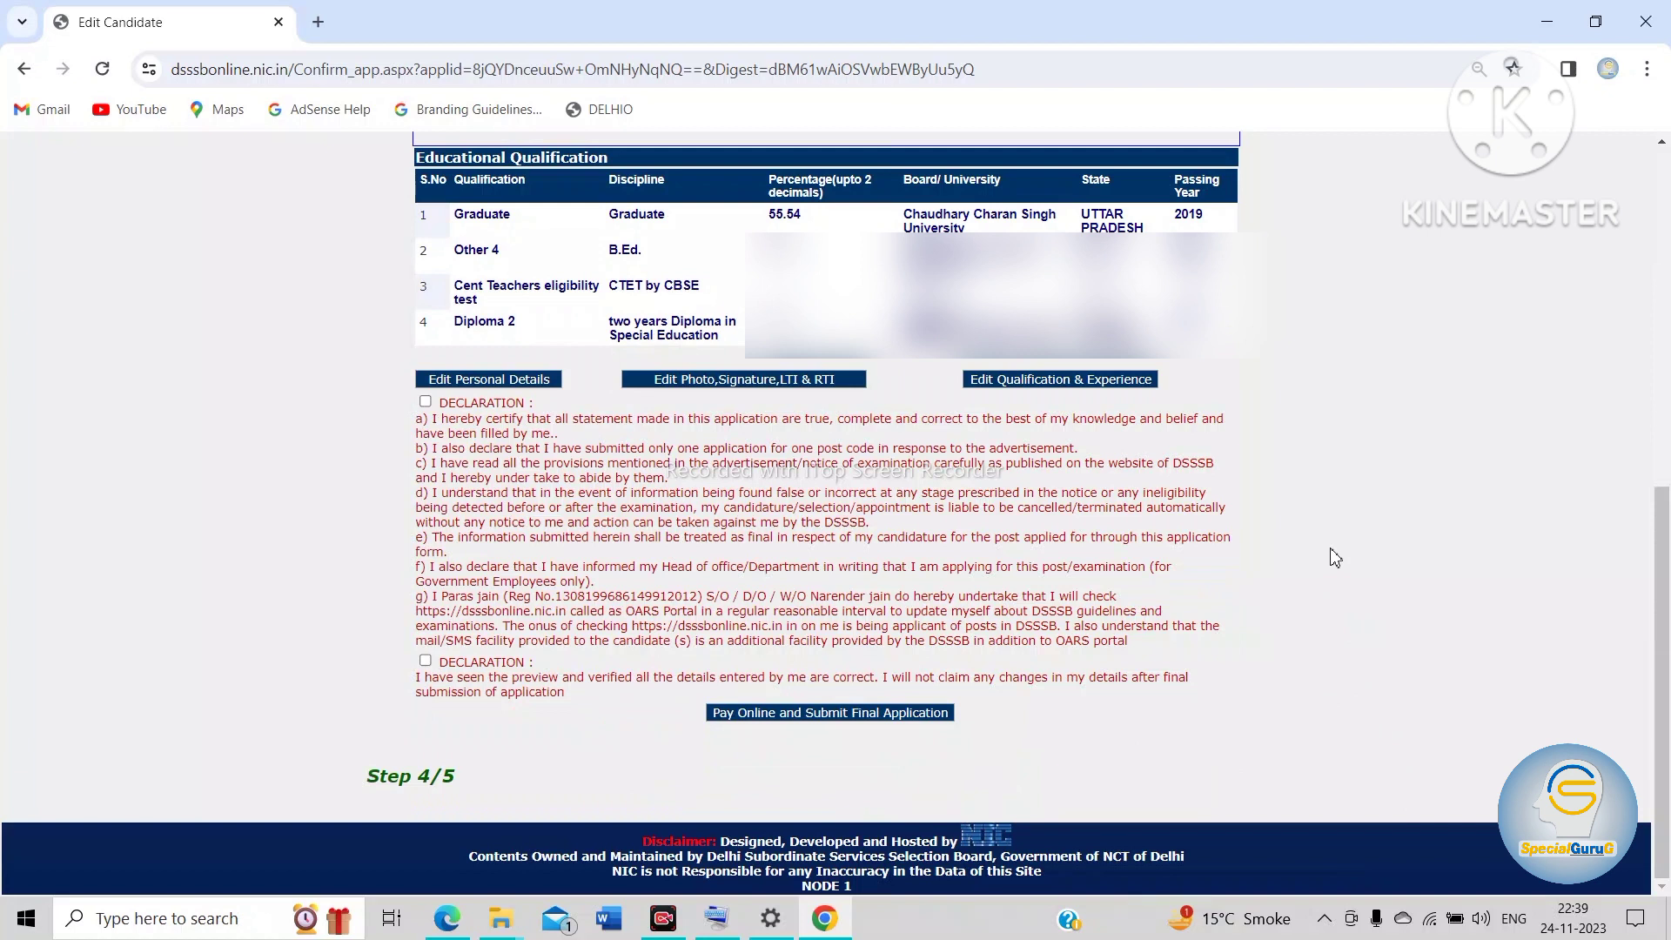